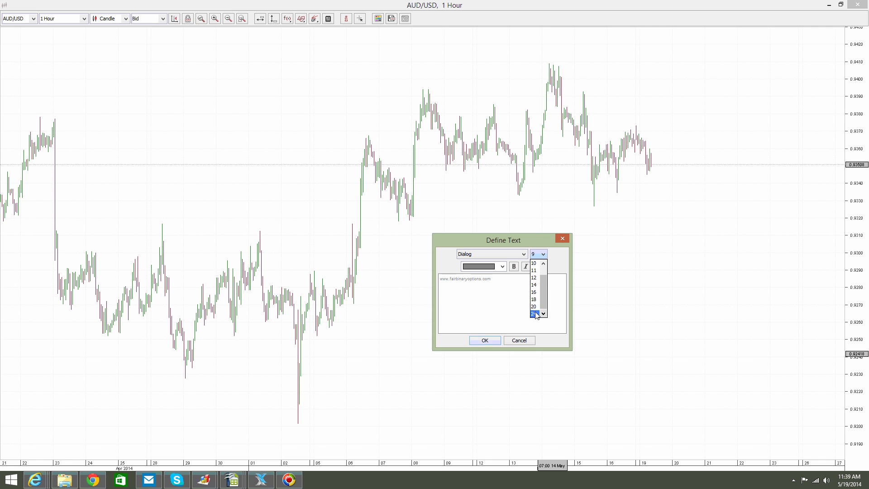
click(534, 314)
triple_click(505, 285)
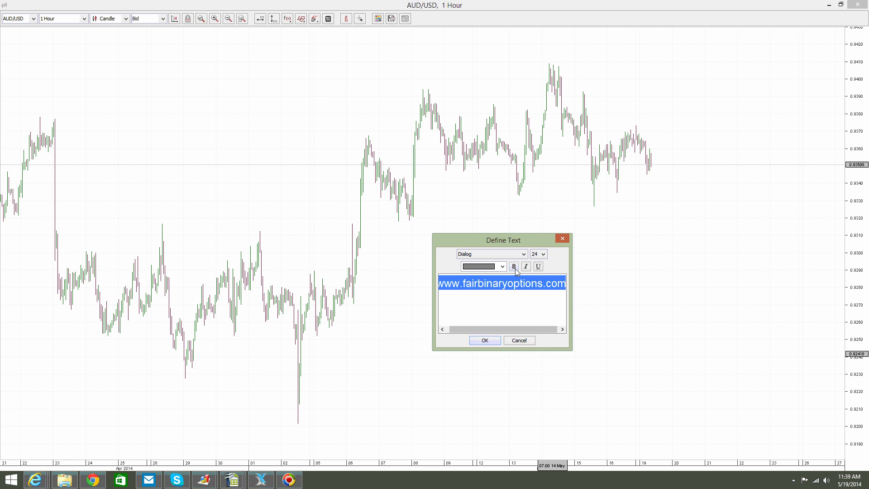
click(513, 267)
click(484, 341)
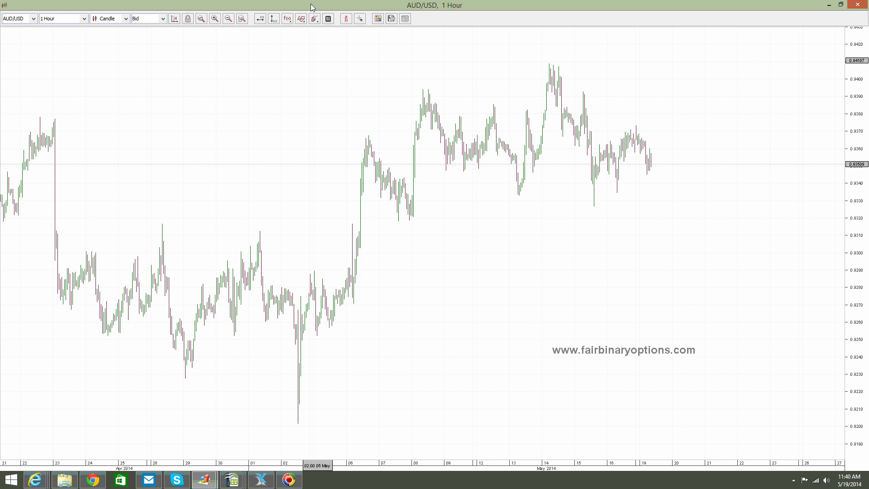
Zoom in on the candles and draw a rectangle around the 02 May low.
click(215, 18)
scroll(353, 208, up, 5)
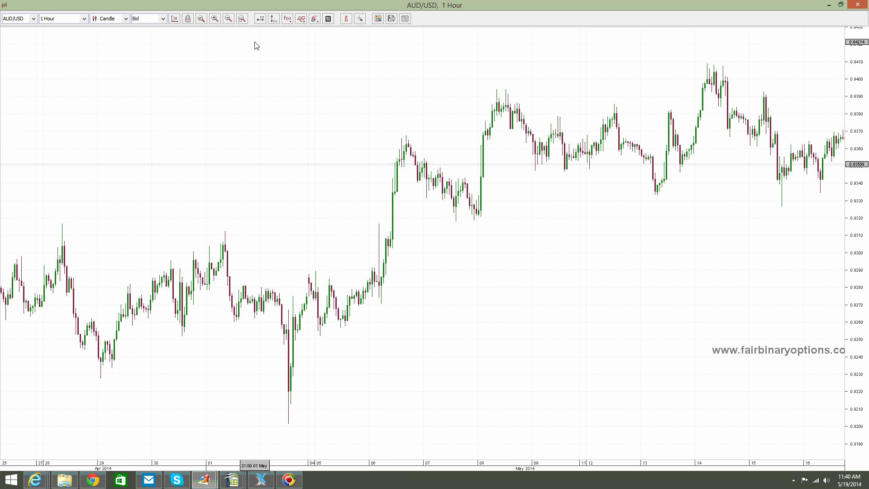
click(301, 19)
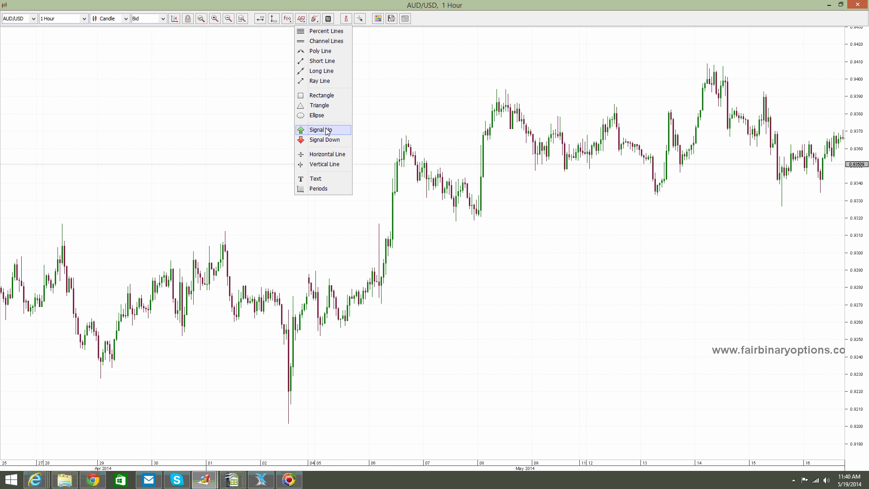
click(323, 96)
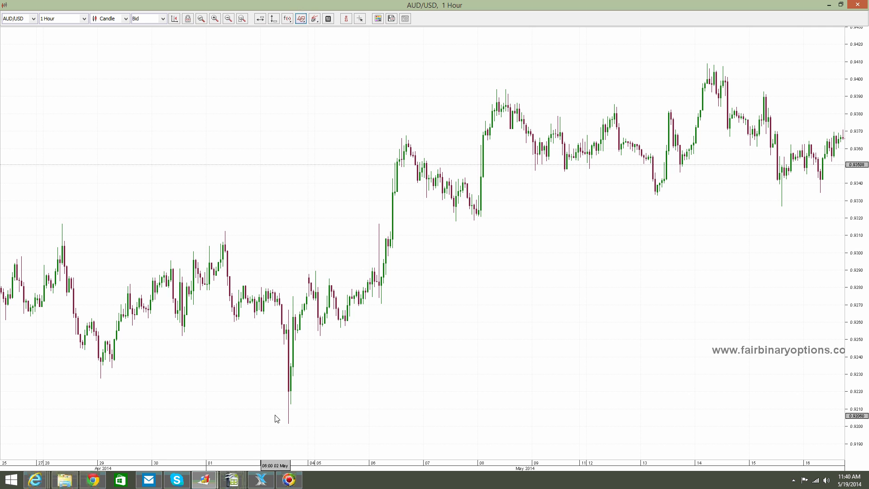
drag(275, 409, 313, 425)
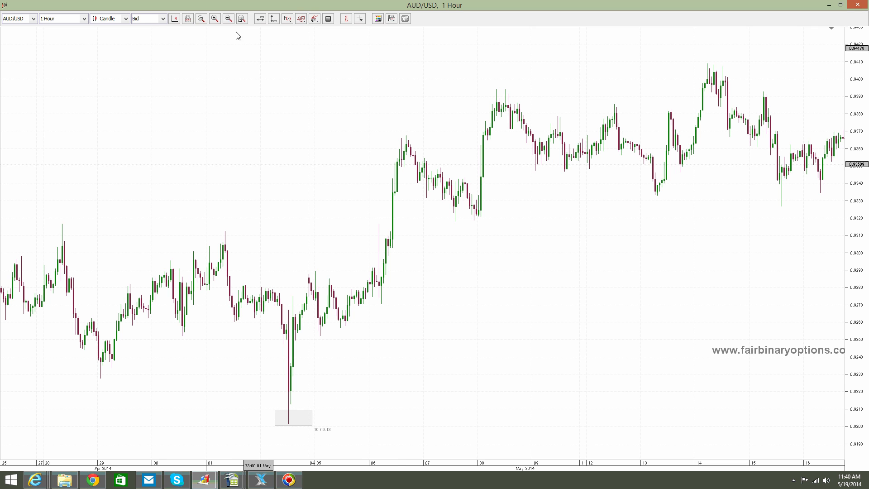
Add a horizontal line at 0.92016 just beneath the 02 May low.
click(290, 424)
drag(290, 424, 289, 423)
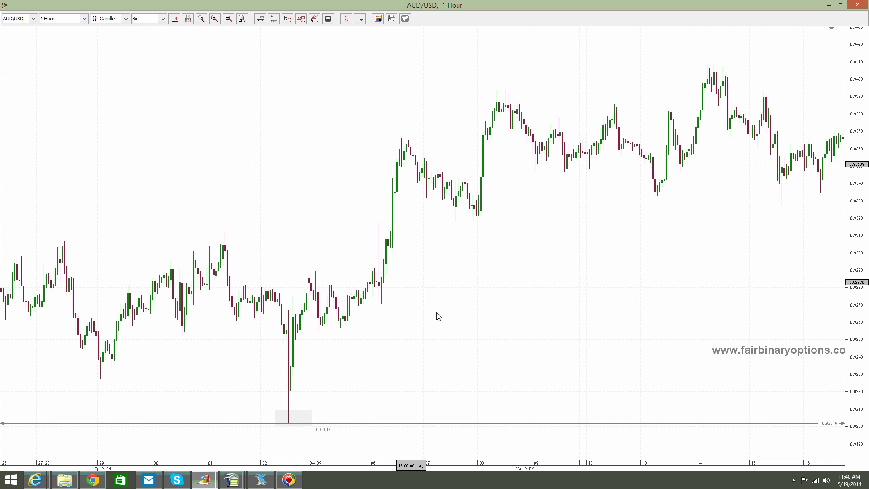
scroll(468, 288, down, 2)
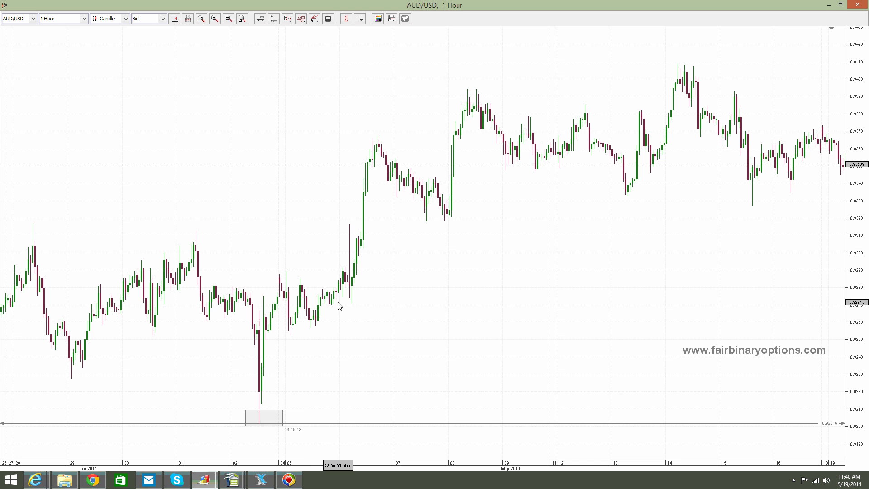
scroll(387, 248, down, 8)
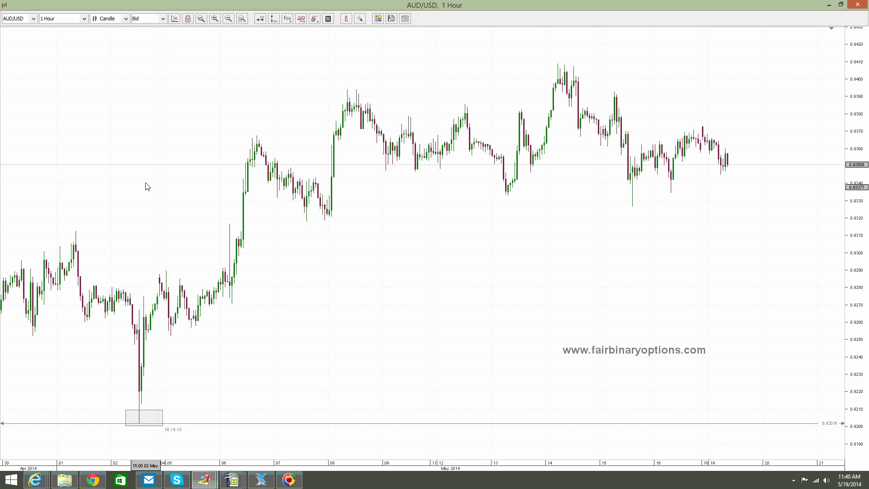
click(300, 19)
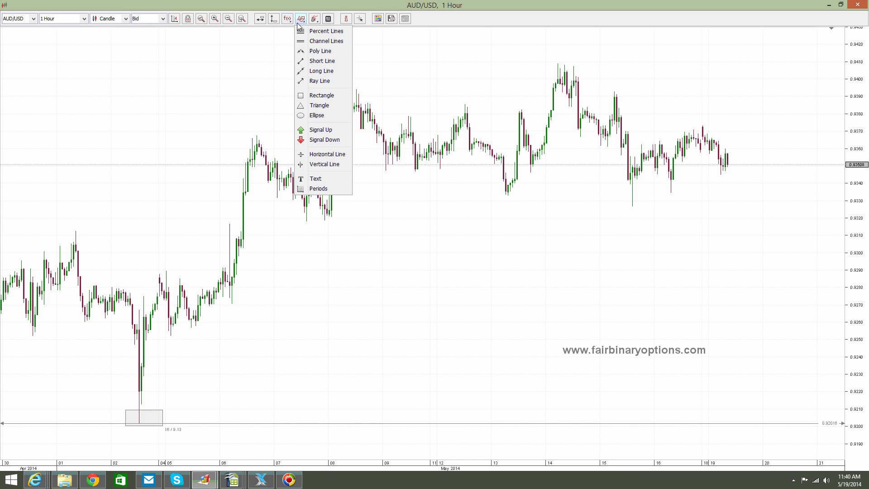
click(322, 51)
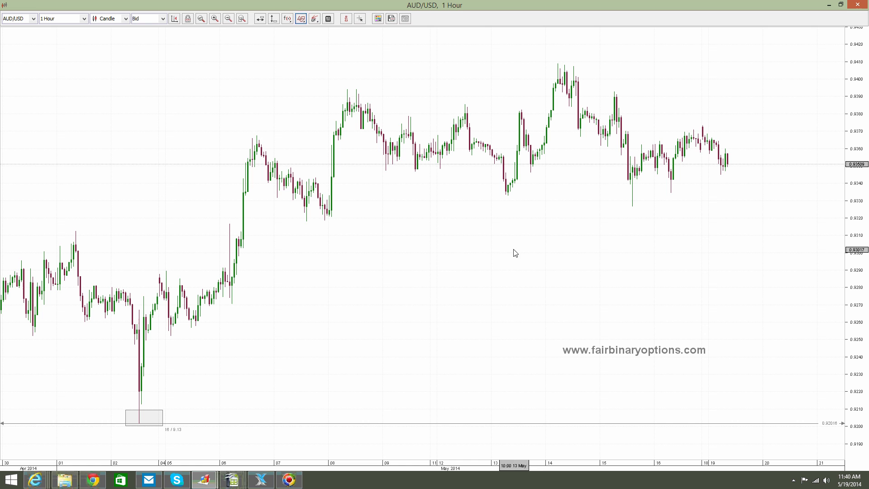
click(435, 258)
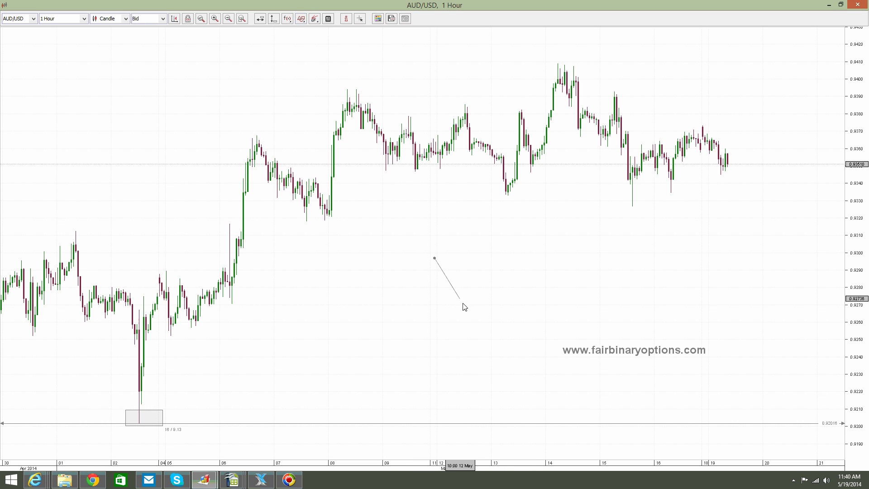
click(464, 305)
click(495, 259)
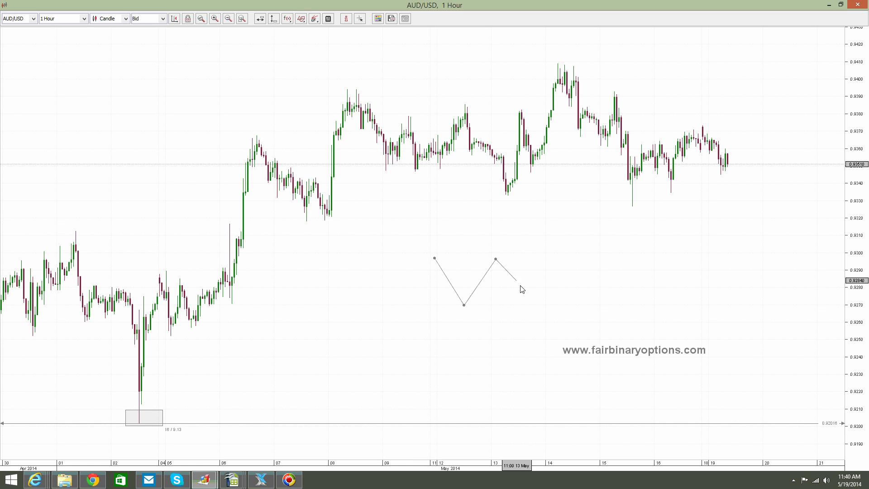
click(516, 289)
click(543, 265)
double_click(555, 283)
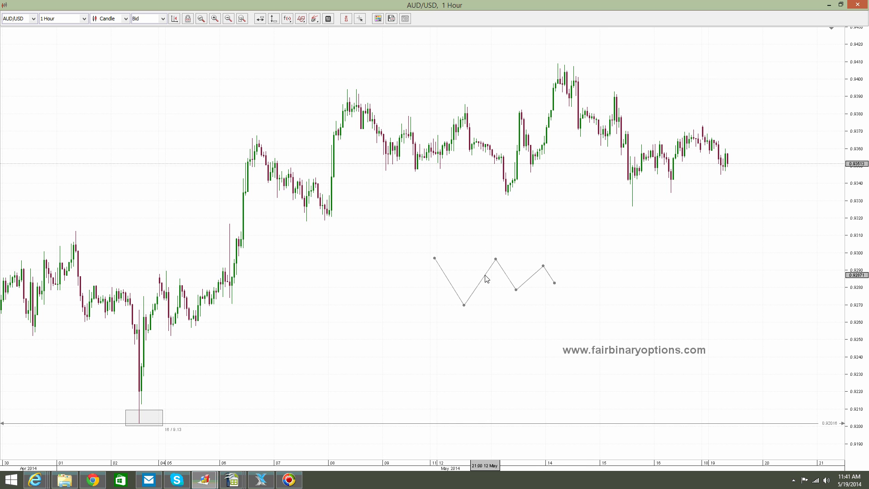
key(Delete)
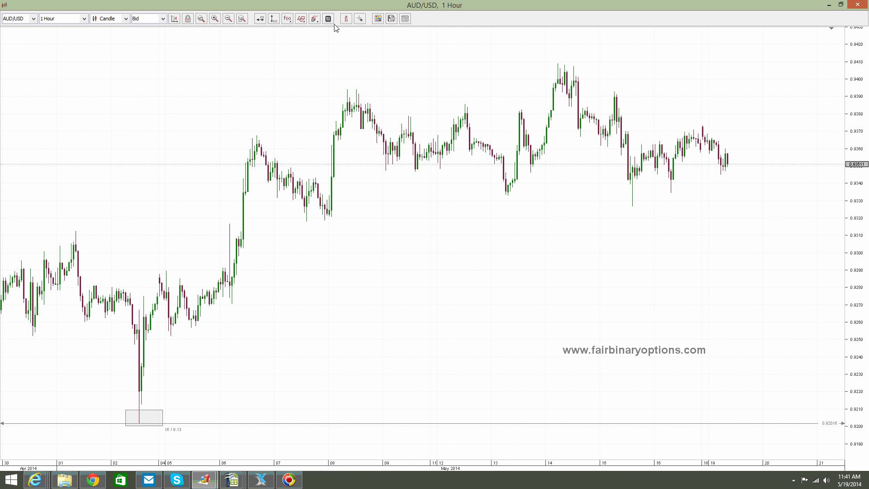
Draw a box over the 06 May peak and a vertical line at the 02 May low.
click(297, 20)
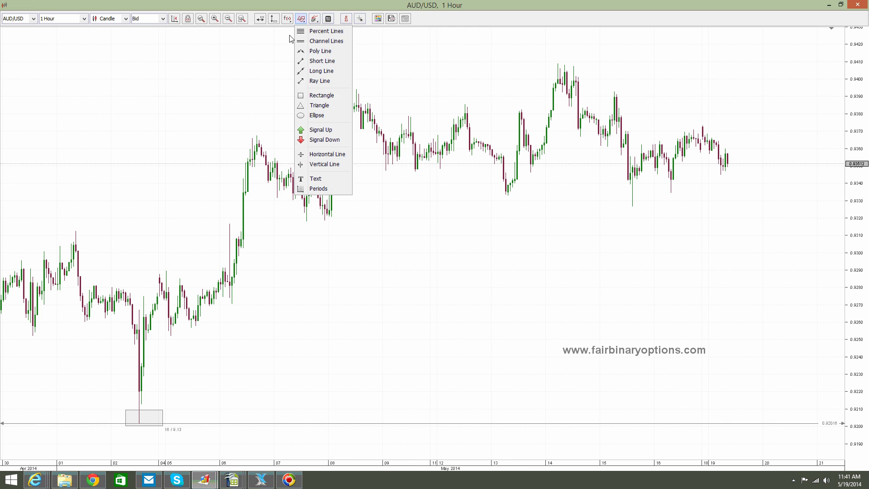
click(325, 93)
drag(240, 125, 273, 141)
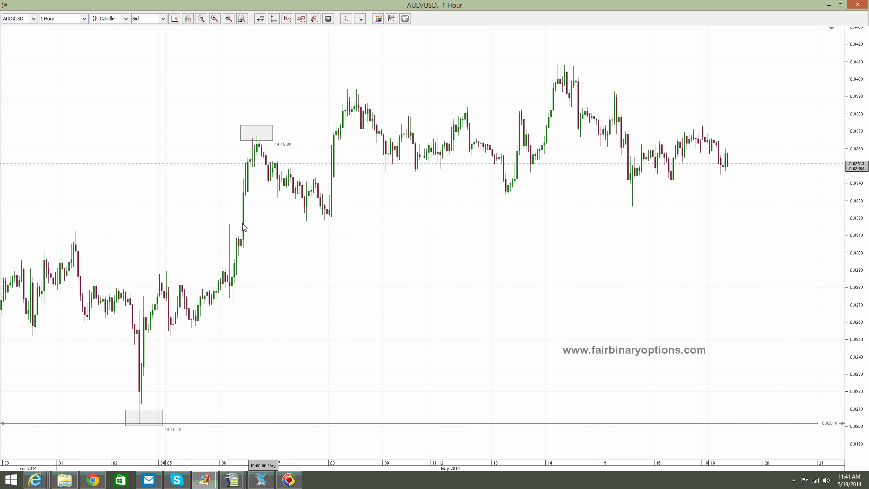
click(274, 20)
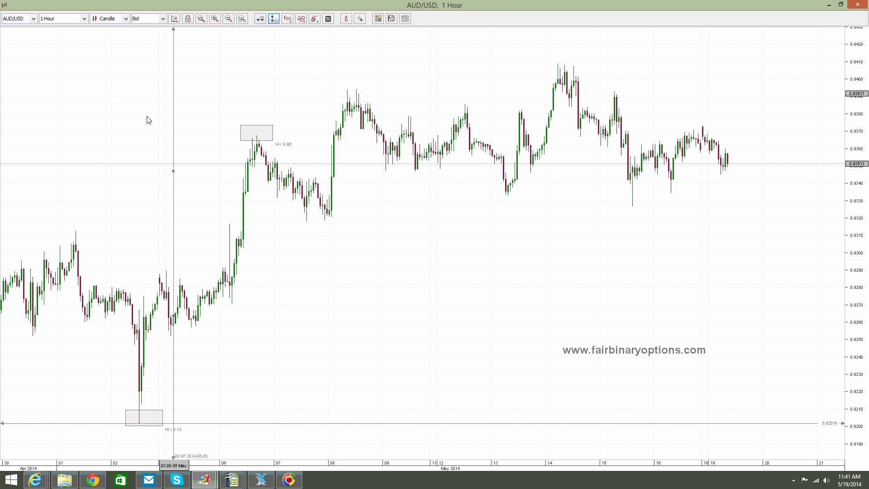
click(142, 156)
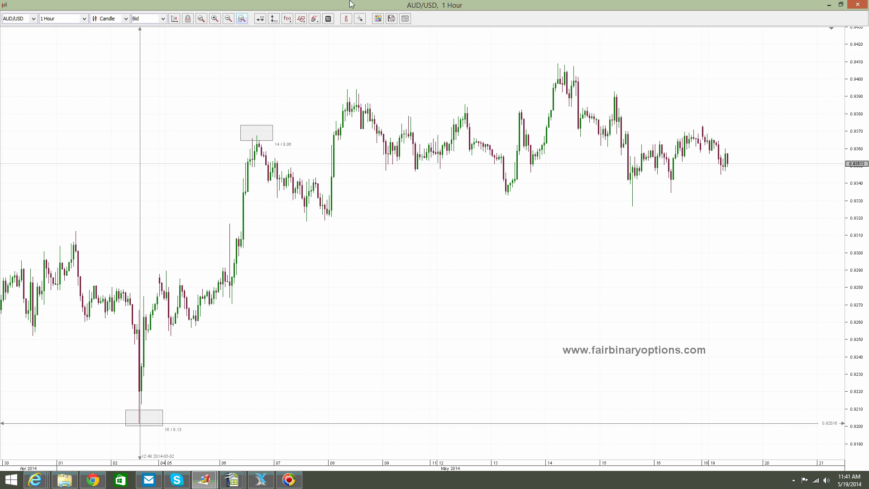
Add a horizontal line at 0.93674 and make it thicker.
click(263, 21)
click(261, 136)
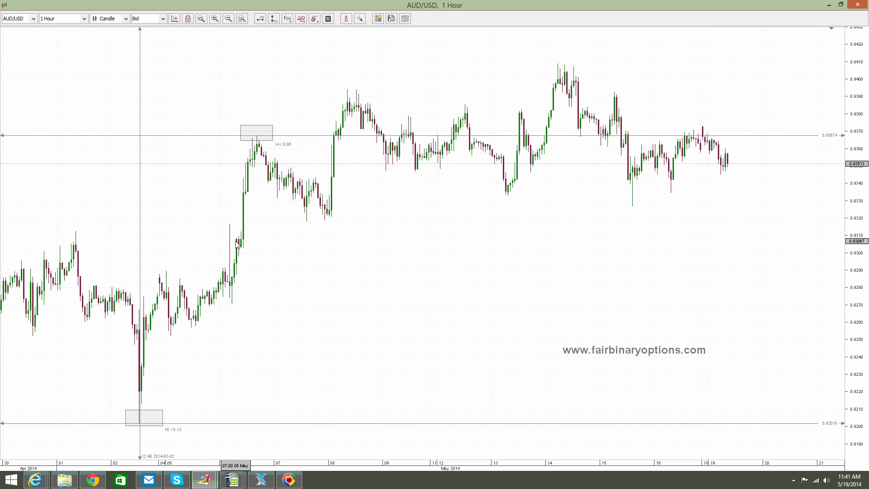
right_click(296, 136)
mouse_move(334, 197)
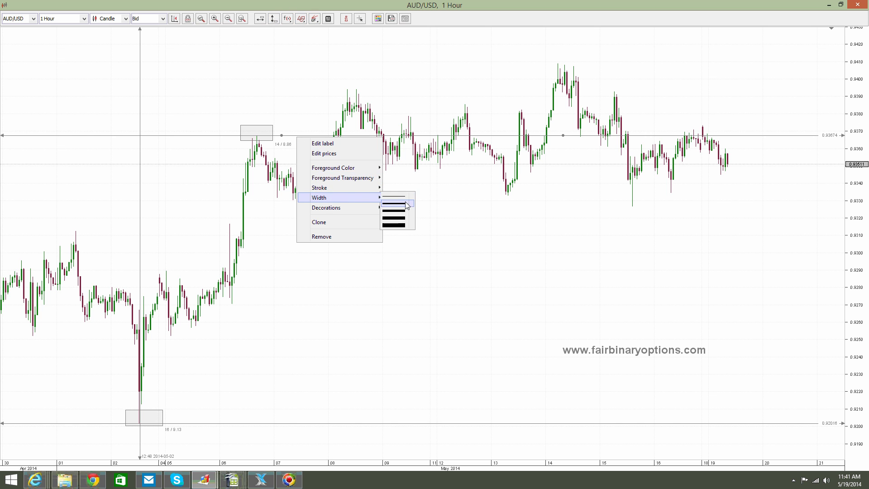
click(393, 204)
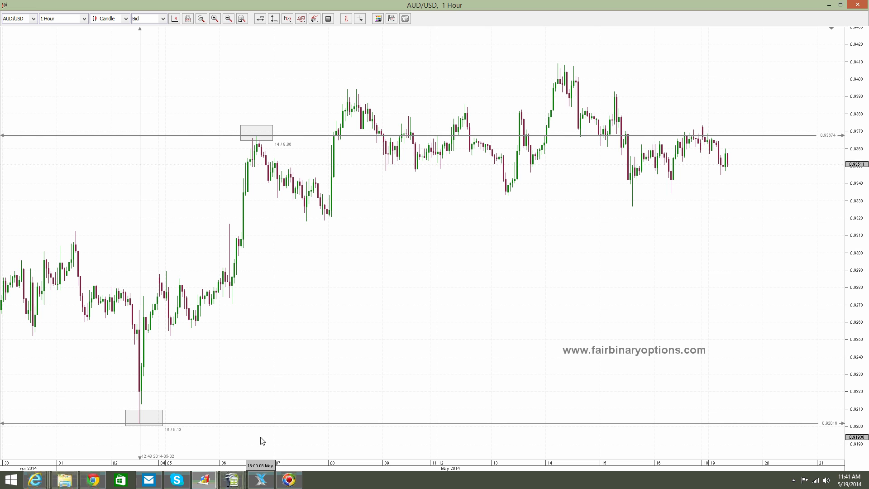
Make the 0.92016 horizontal line thicker too.
right_click(281, 426)
mouse_move(332, 444)
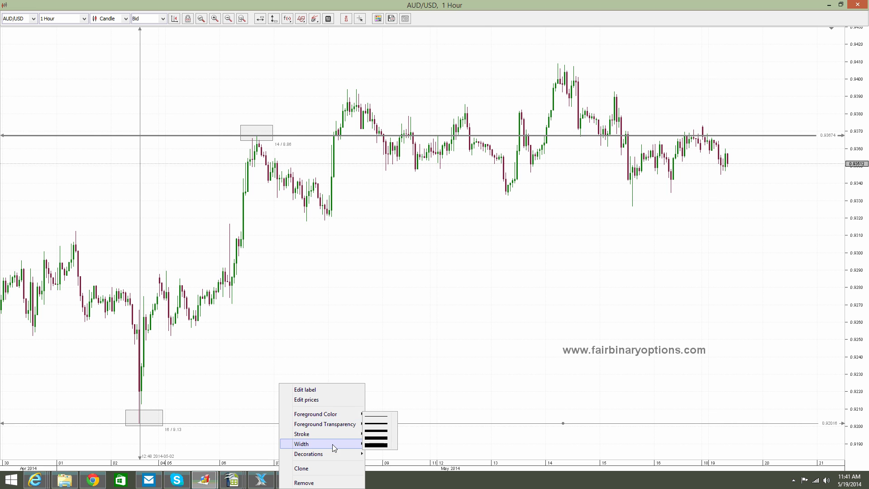
click(386, 424)
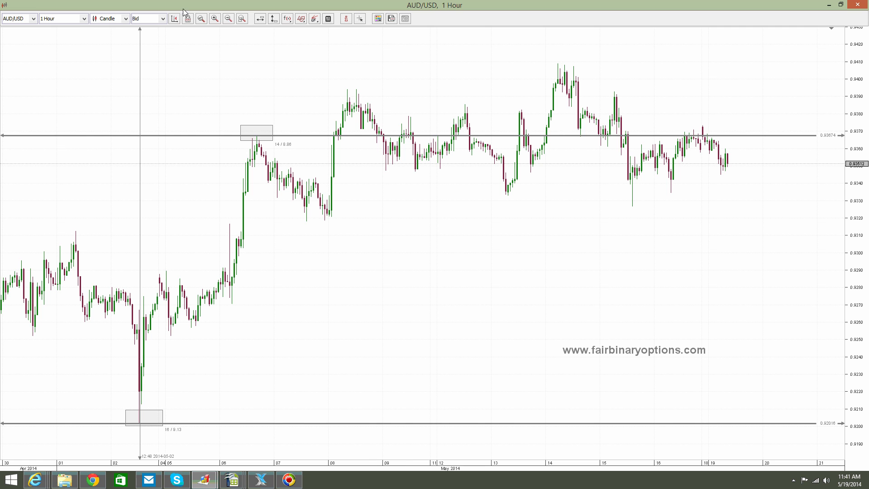
click(273, 19)
Place a vertical line at 16:12 on 06 May and pan the chart toward later dates.
click(256, 77)
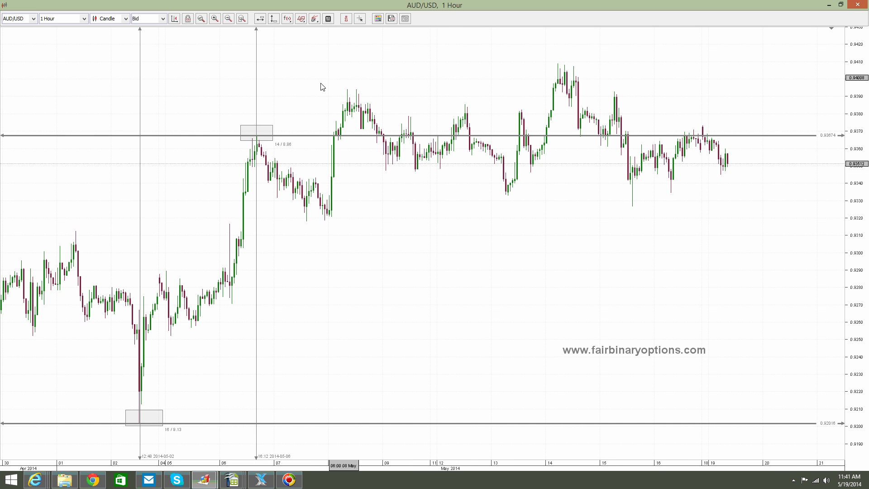
drag(658, 263, 625, 263)
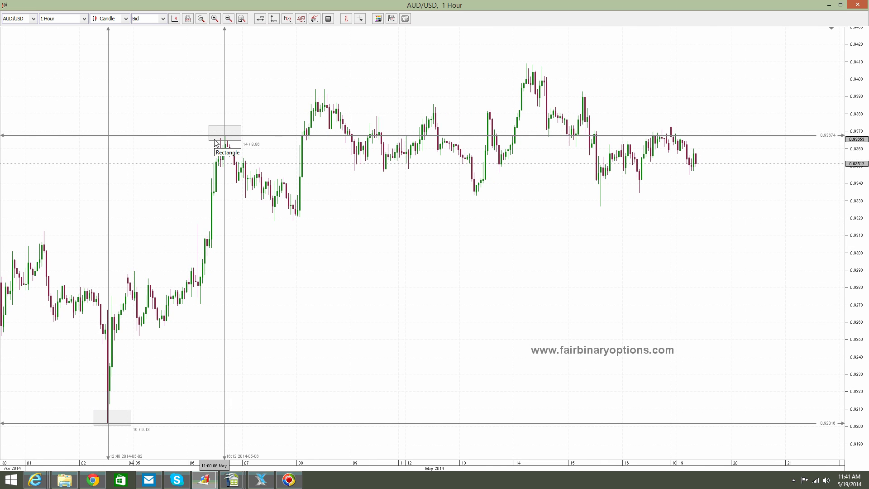
click(301, 19)
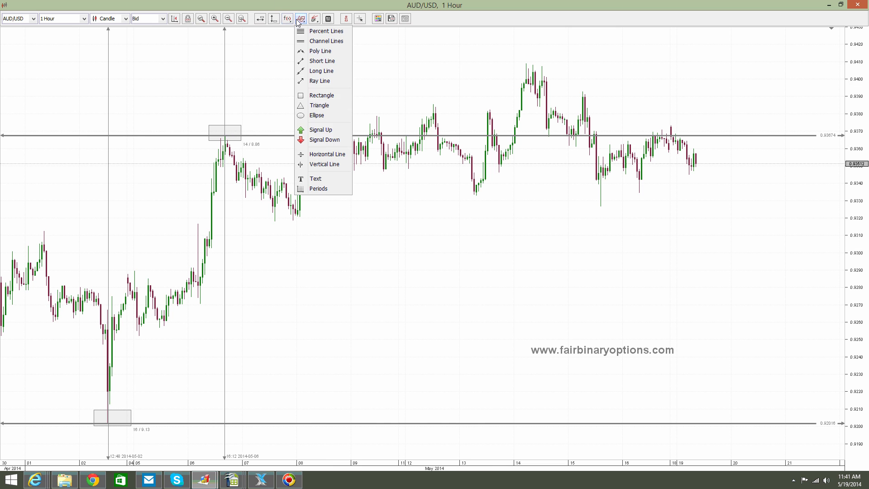
Draw a grey five-turn zigzag poly line below the 07–14 May candles.
click(329, 55)
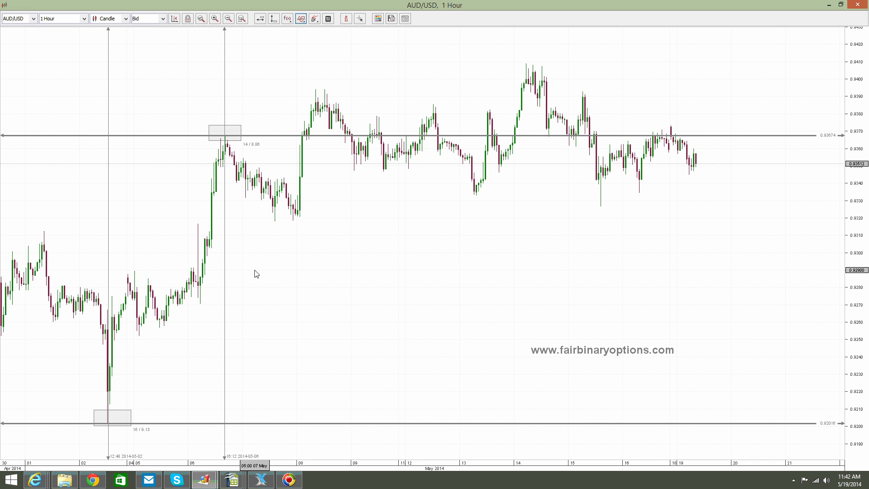
click(294, 267)
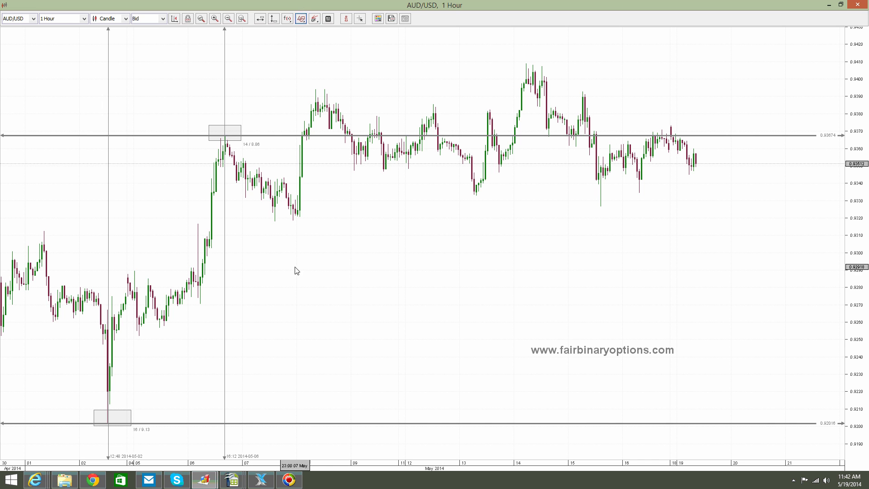
click(334, 313)
click(378, 239)
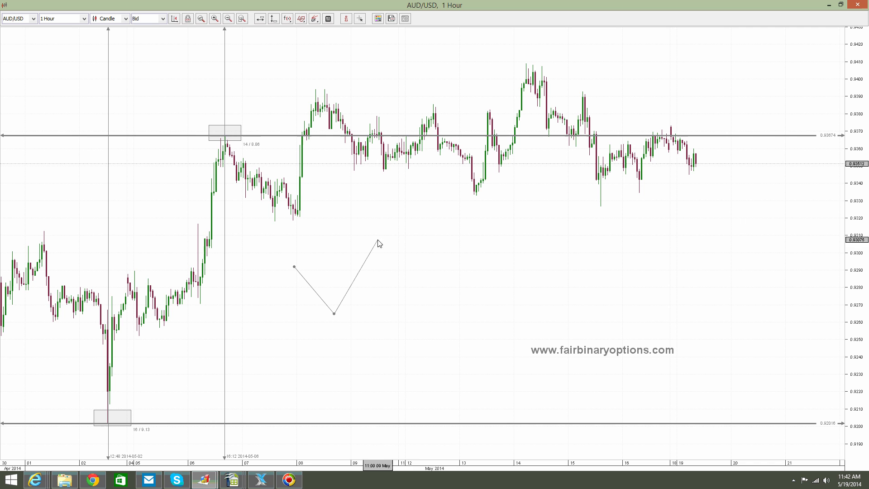
click(405, 297)
click(437, 257)
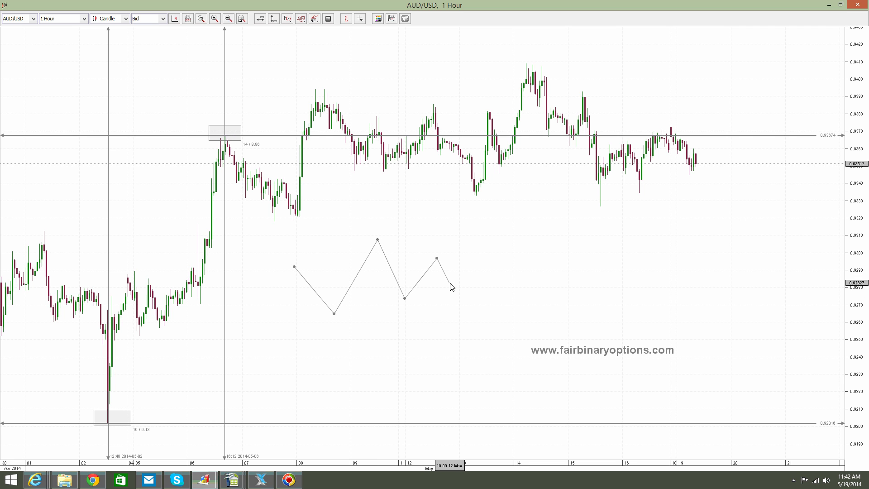
click(449, 283)
double_click(505, 198)
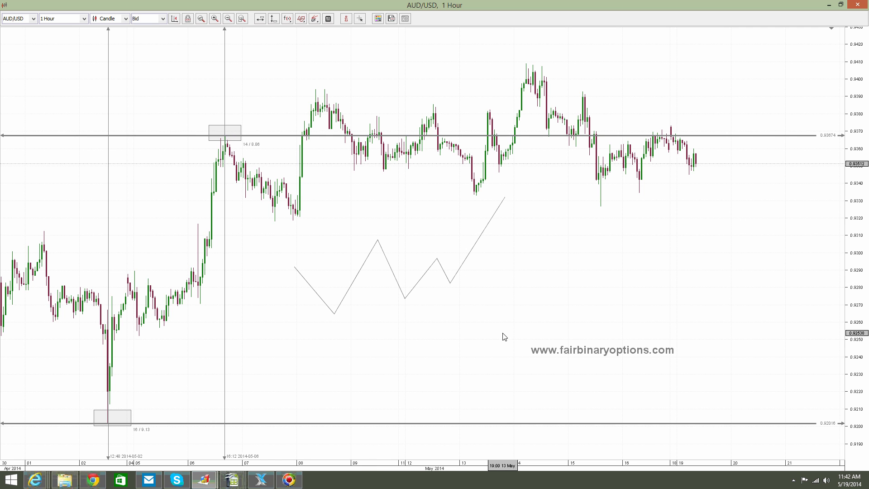
Place a text label on the chart under the zigzag's first low.
click(301, 19)
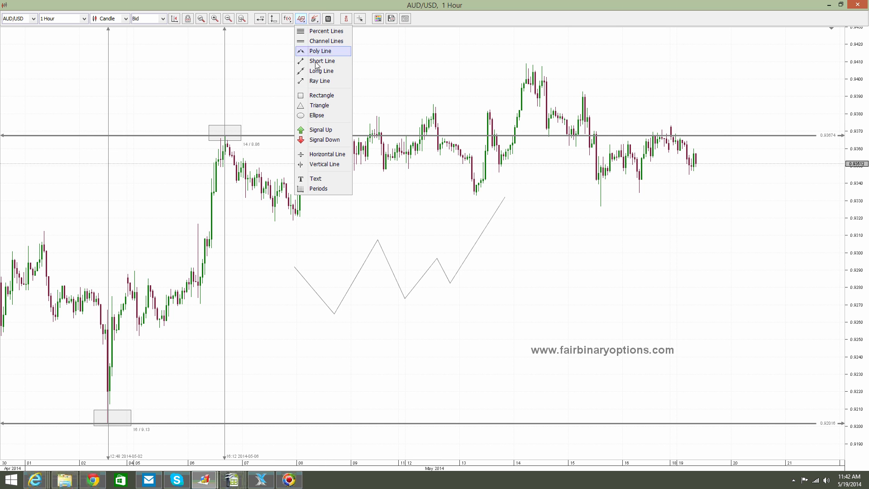
click(320, 177)
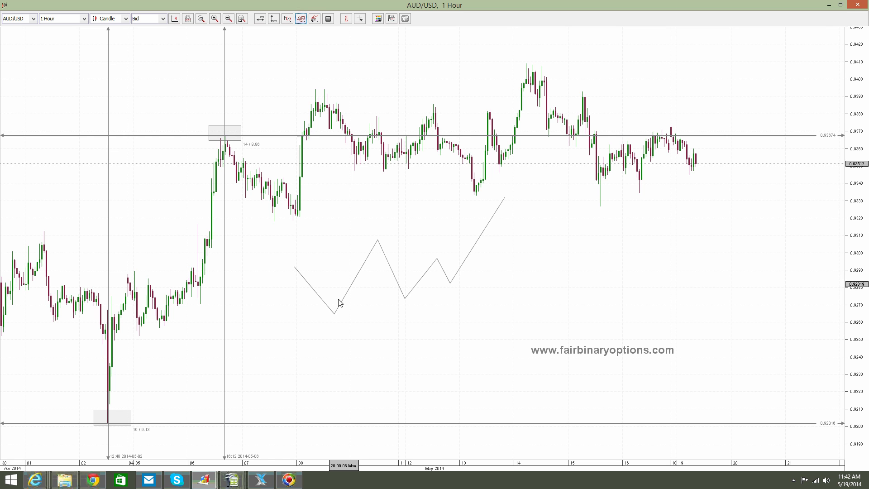
click(332, 328)
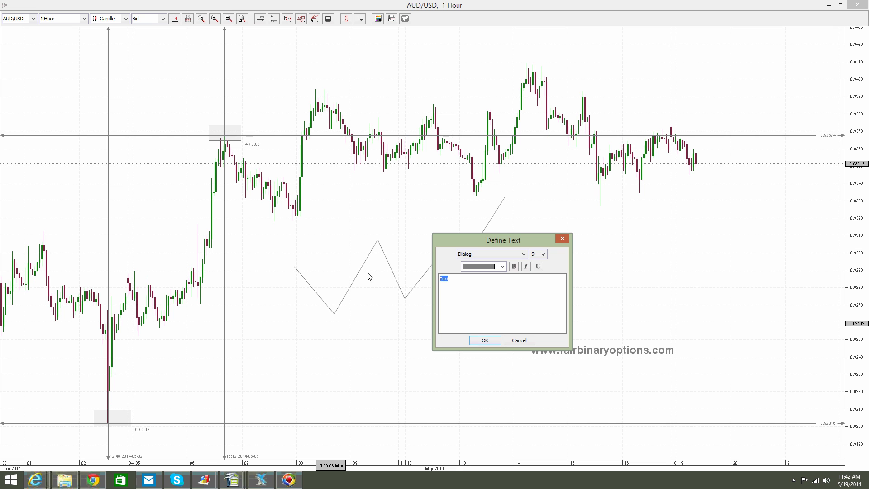
Make the label a red, 24 pt 'a' under the first low.
click(543, 254)
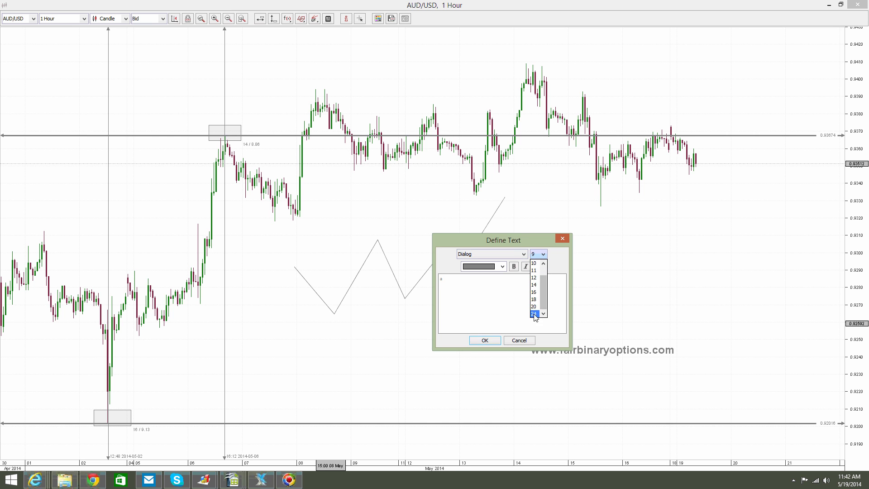
click(540, 318)
click(502, 267)
click(479, 291)
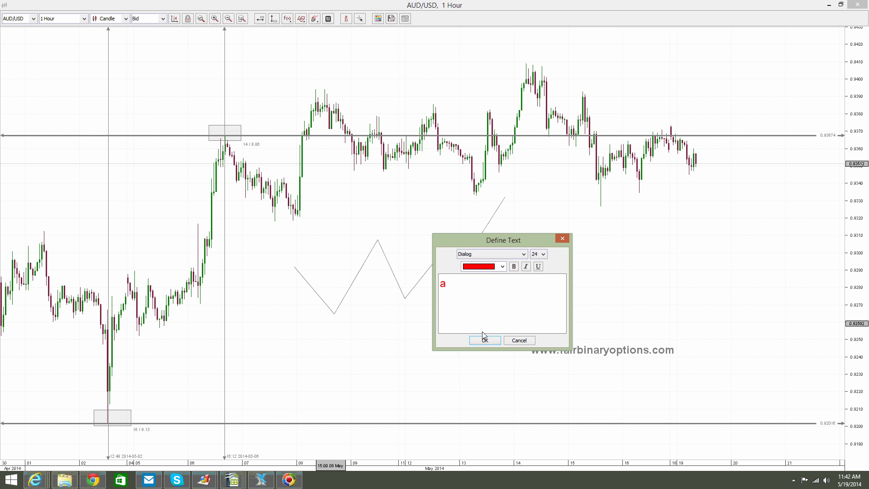
click(482, 340)
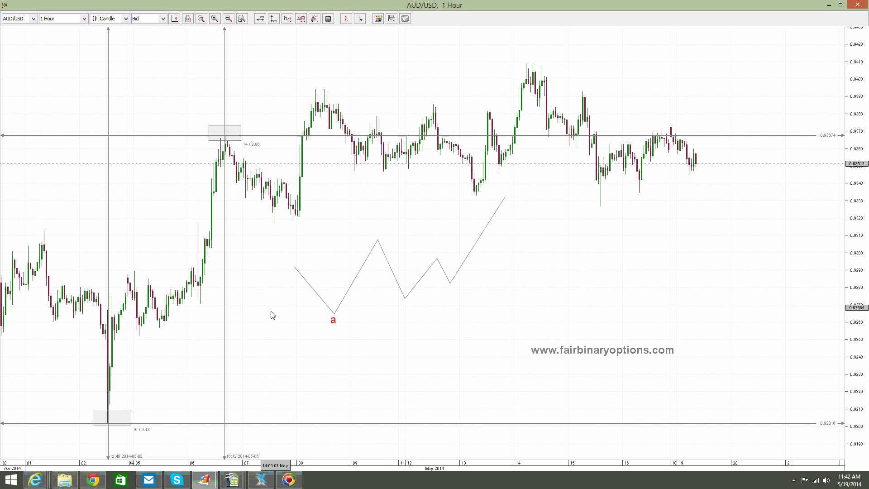
Clone the 'a' label to the first peak and change it to 'b'.
right_click(333, 323)
click(376, 410)
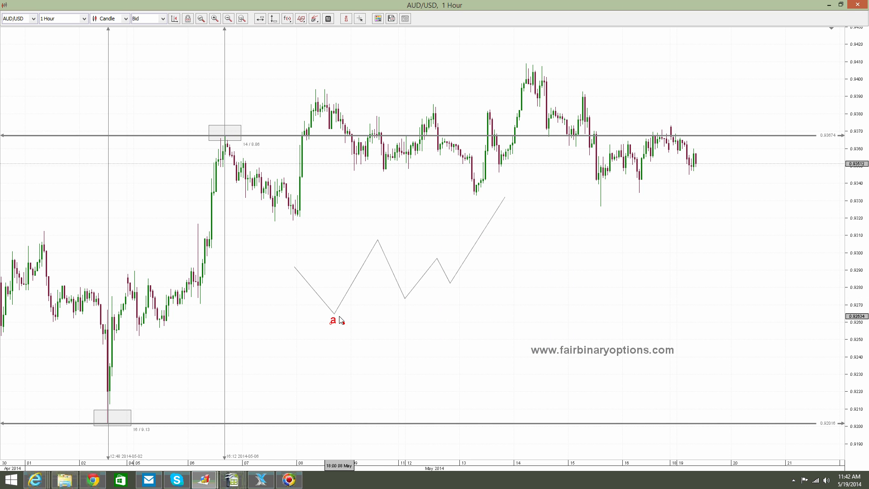
drag(345, 319, 387, 231)
right_click(383, 228)
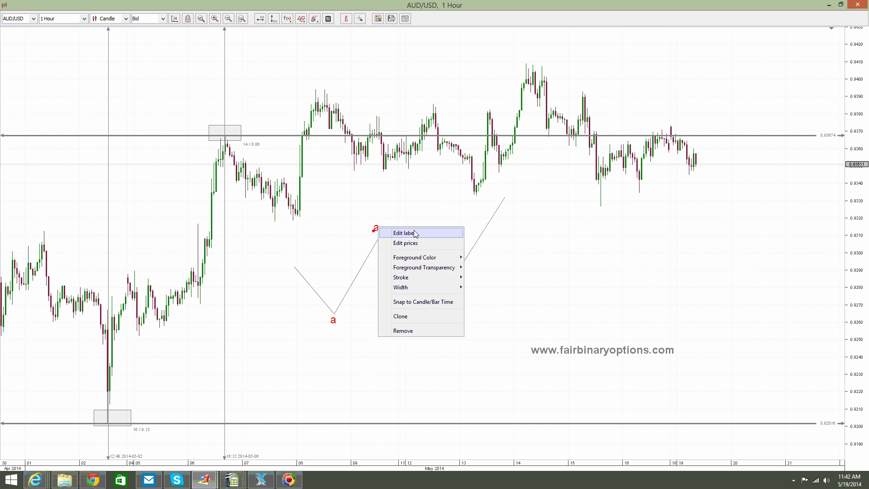
click(399, 232)
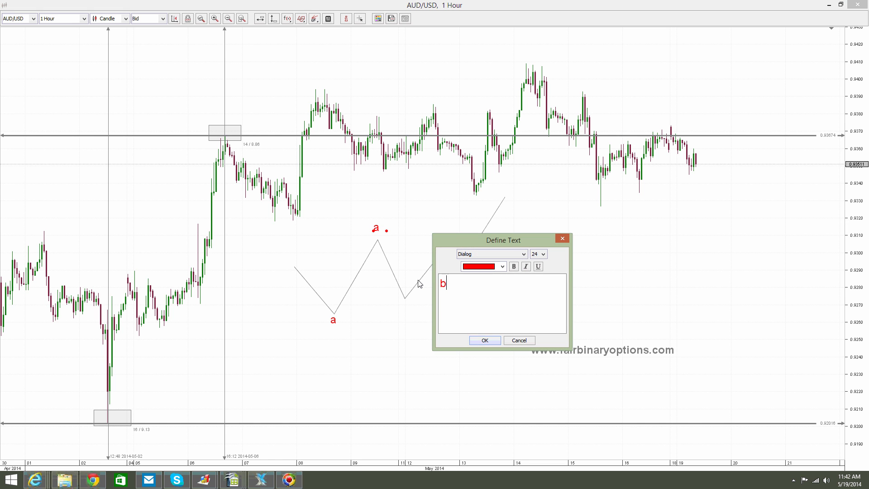
click(485, 340)
Clone the 'b' label to the second low and change it to 'c'.
right_click(382, 225)
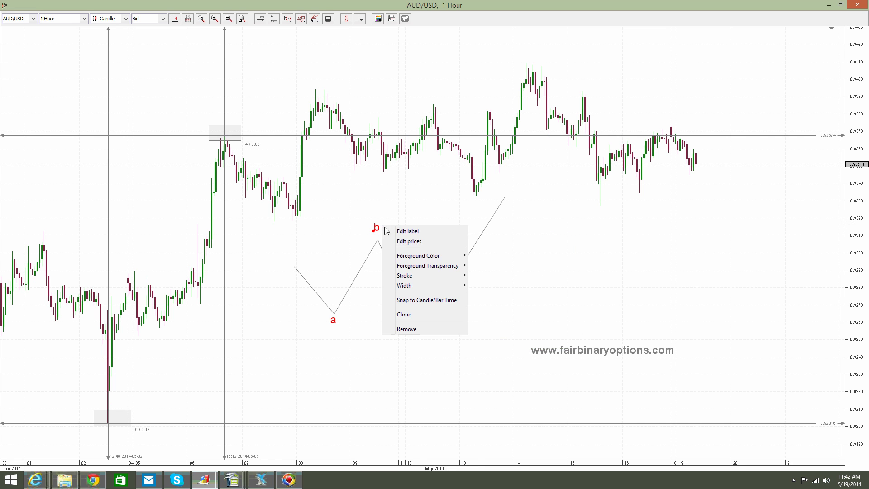
click(424, 314)
drag(375, 228, 406, 311)
right_click(406, 311)
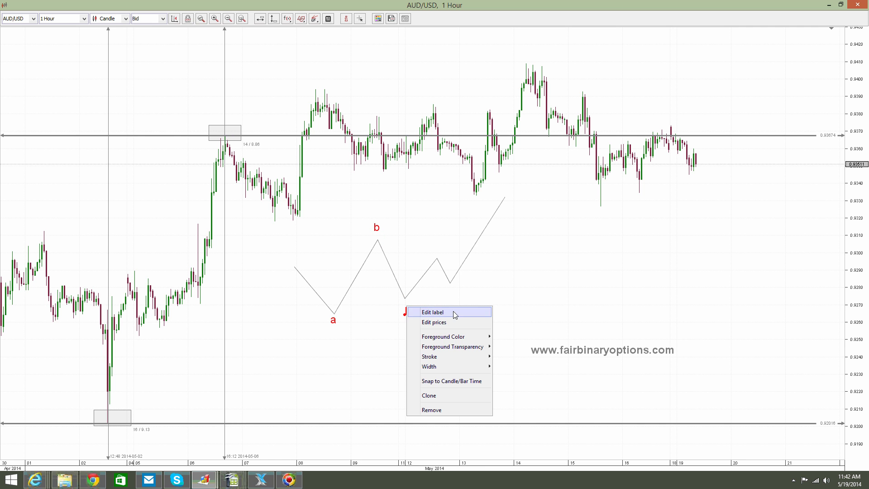
click(426, 311)
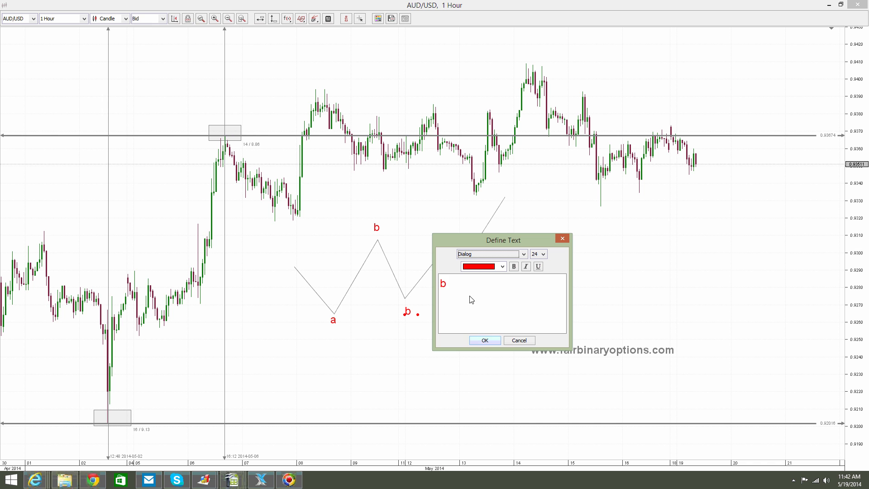
key(Tab)
click(484, 340)
Clone the 'c' label to the second peak and change it to 'd'.
right_click(406, 311)
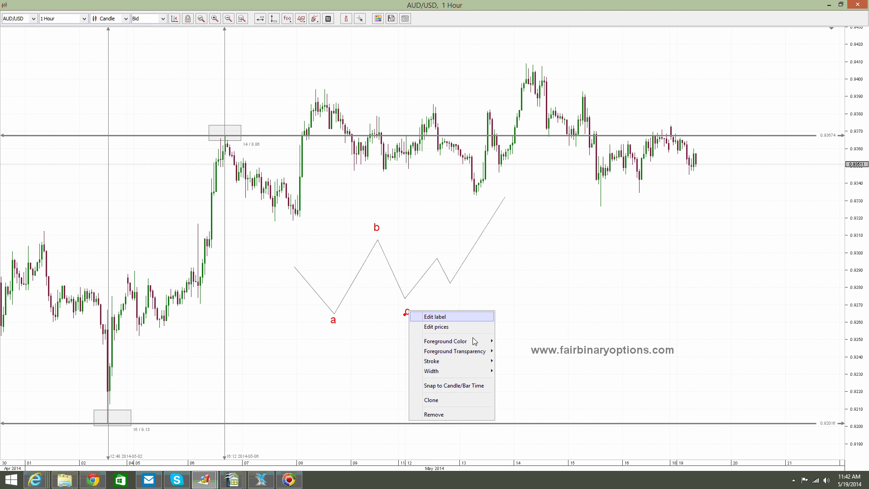
click(444, 398)
drag(406, 311, 437, 247)
right_click(436, 247)
click(449, 248)
key(Tab)
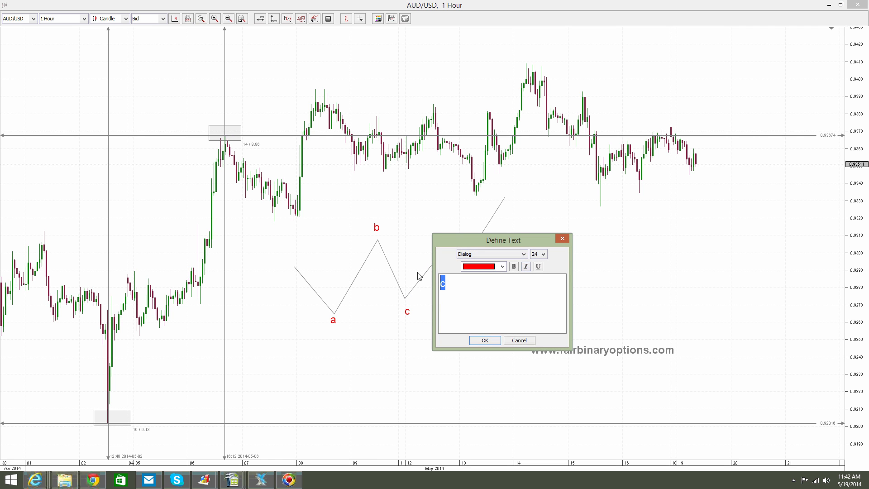
text(d)
click(485, 340)
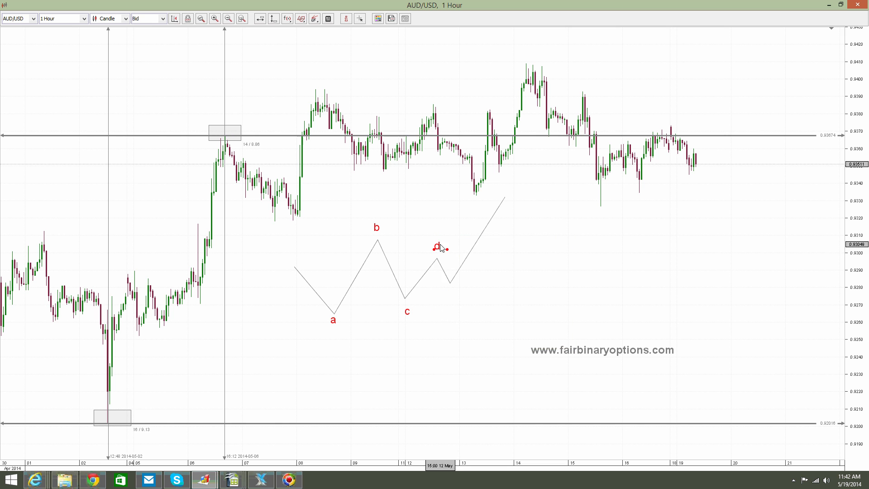
Clone the 'd' label to the final low and change it to 'e'.
right_click(446, 247)
click(470, 305)
drag(437, 247, 452, 295)
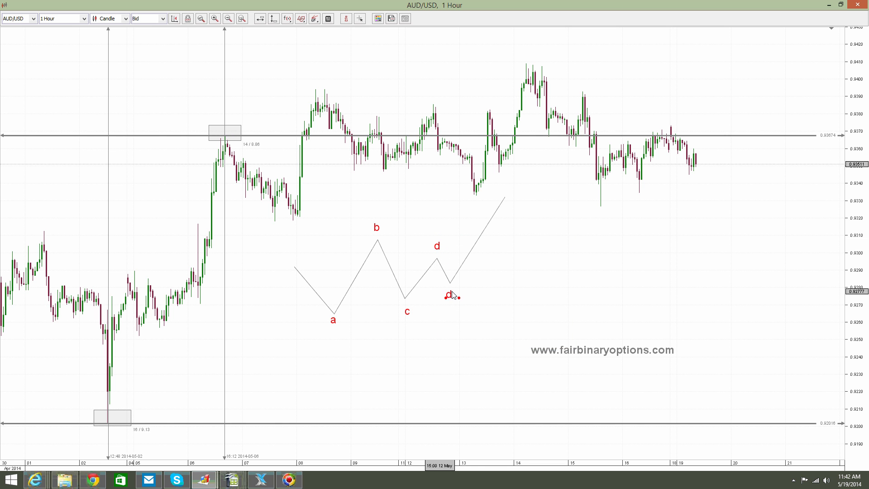
right_click(452, 295)
click(464, 297)
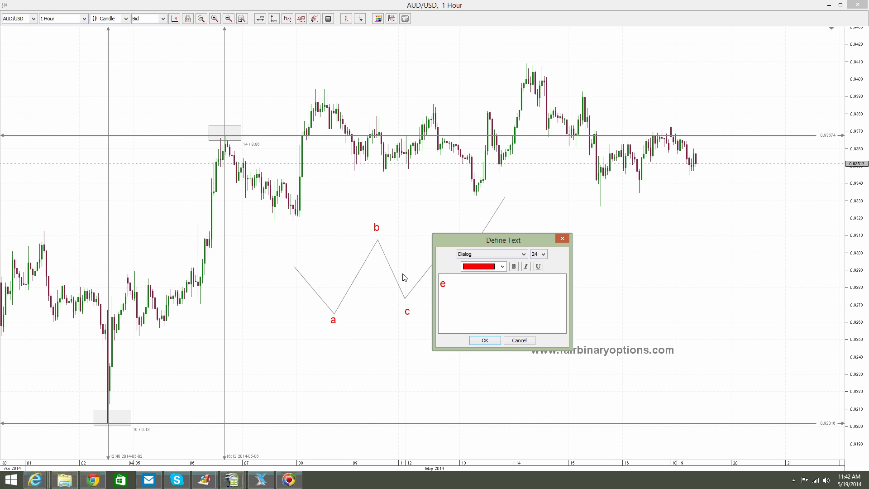
click(485, 340)
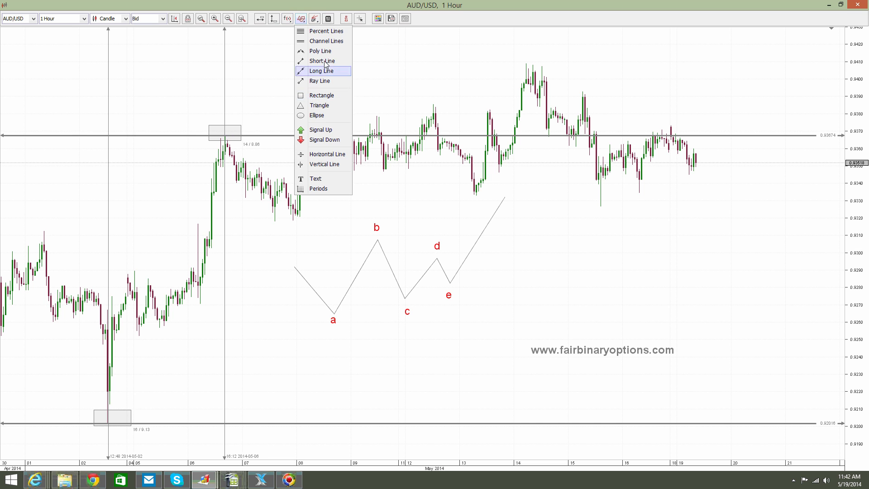
Draw a thick blue trendline from low a through c to e.
click(312, 29)
click(300, 19)
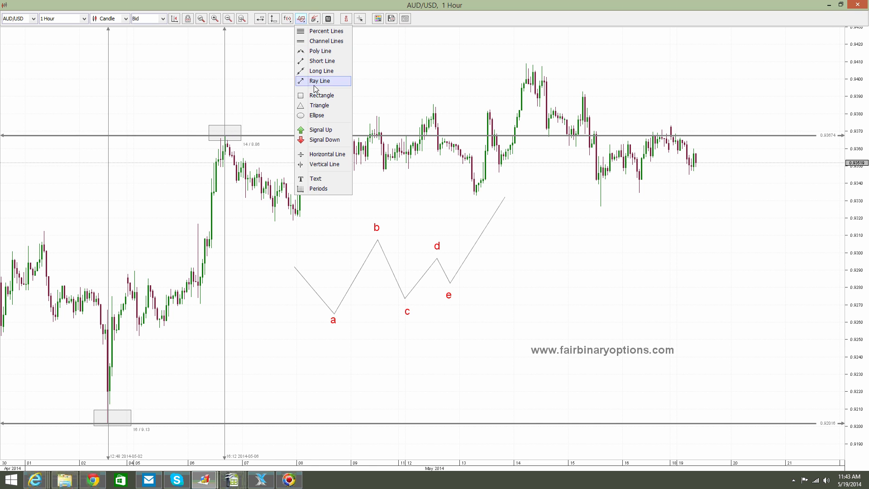
click(313, 62)
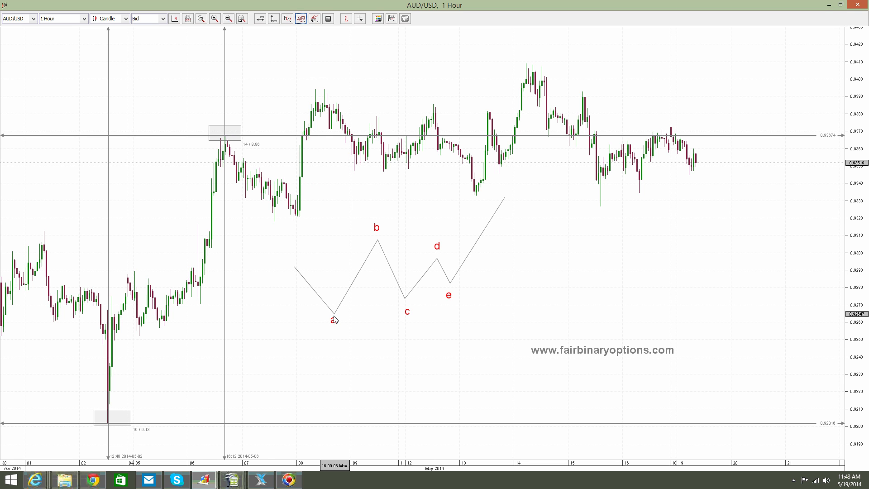
drag(333, 315, 438, 293)
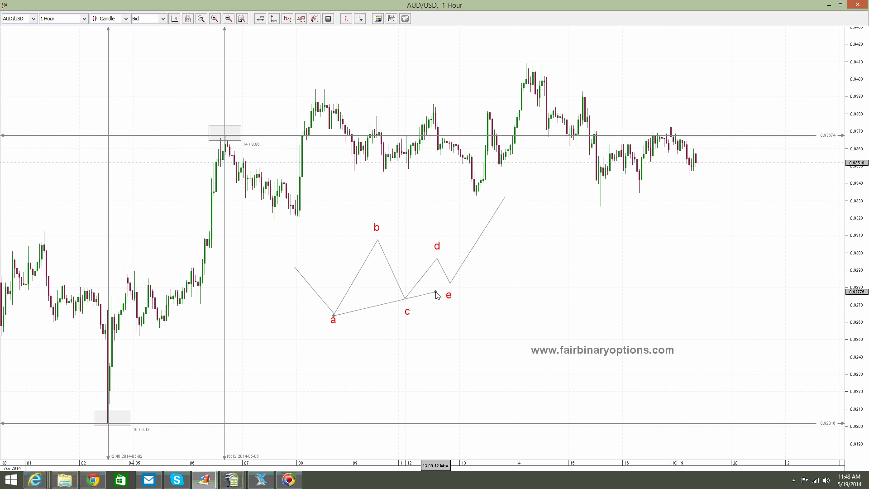
right_click(429, 296)
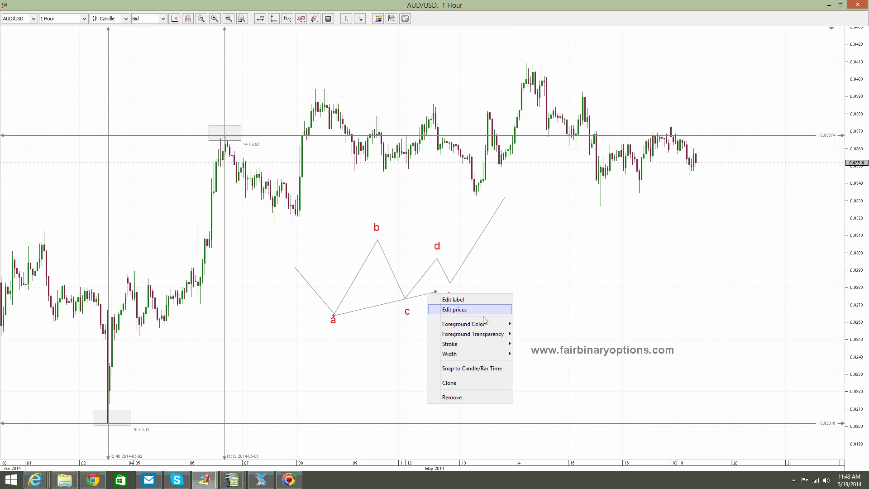
mouse_move(506, 324)
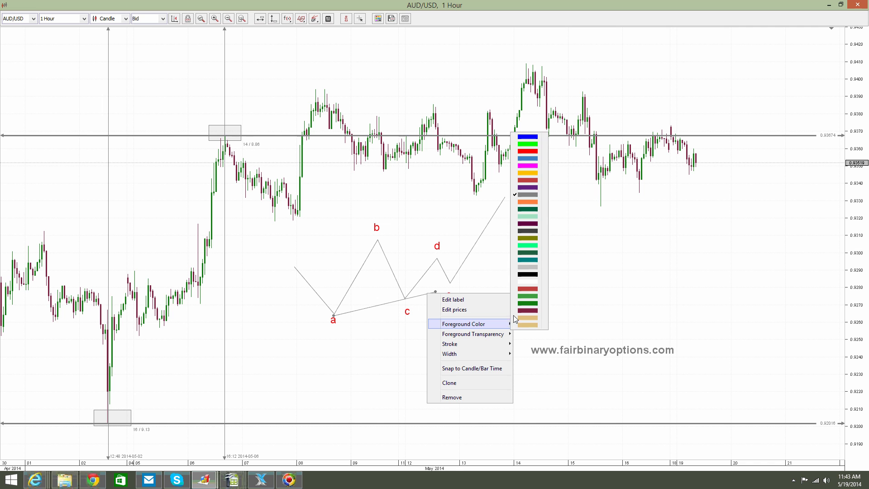
click(528, 137)
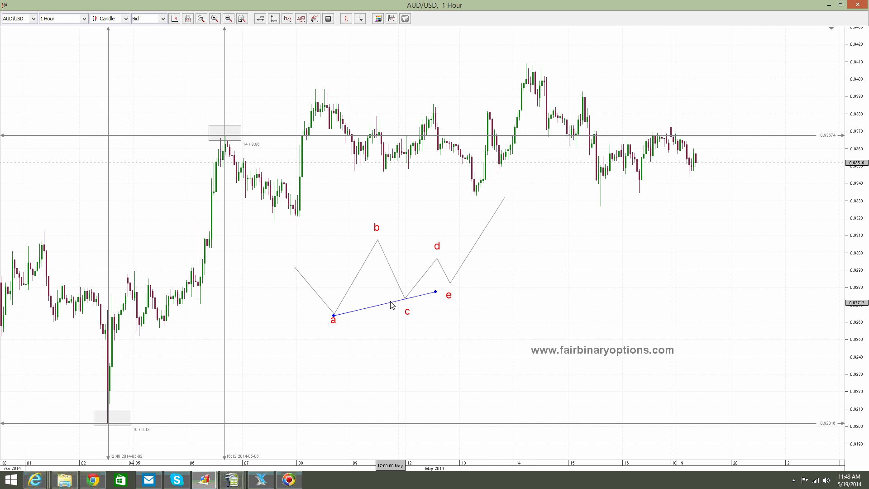
right_click(391, 304)
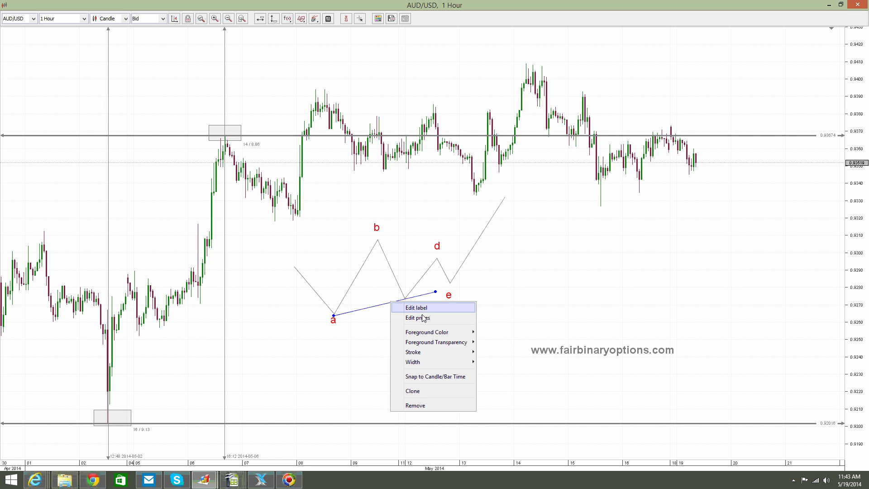
mouse_move(458, 360)
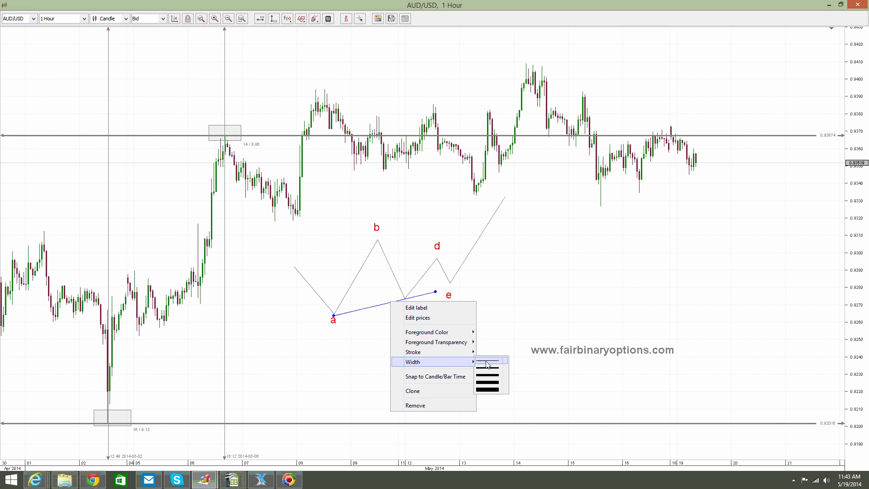
click(488, 367)
Duplicate the a–e trendline and move its ends onto b and d.
right_click(391, 306)
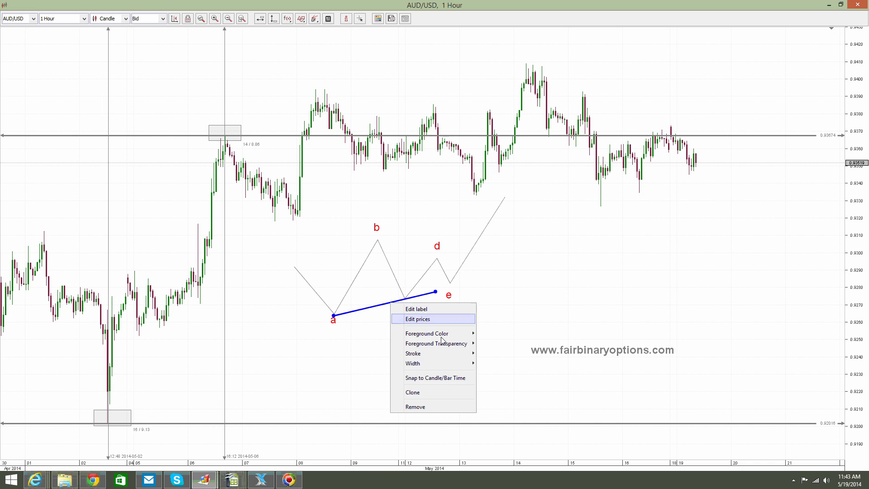
click(435, 393)
drag(335, 318, 377, 239)
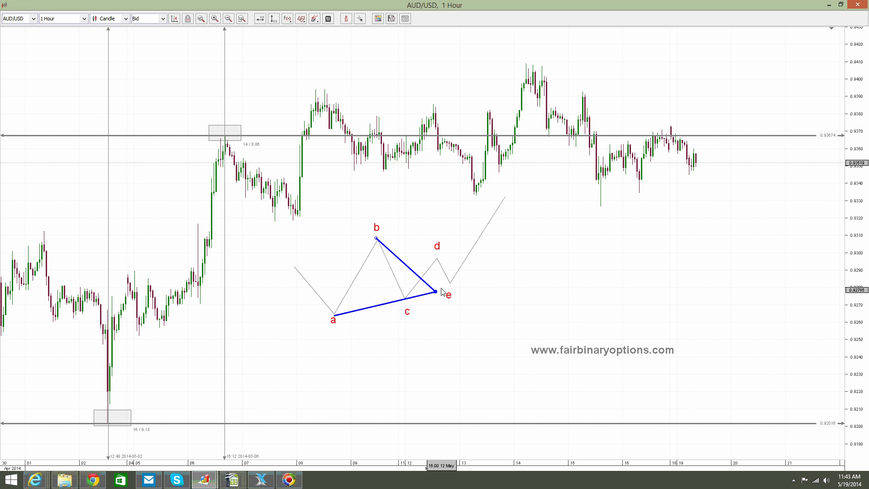
mouse_move(436, 292)
mouse_down()
mouse_move(448, 281)
mouse_move(445, 261)
mouse_up()
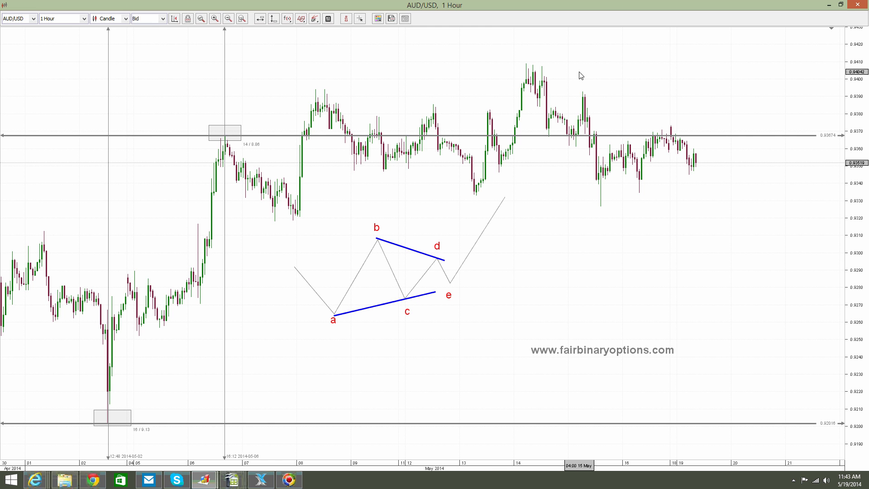
Trace a poly line from the 06 May high through the 07, 14, 15 and 18 May swings to the latest bar.
click(306, 22)
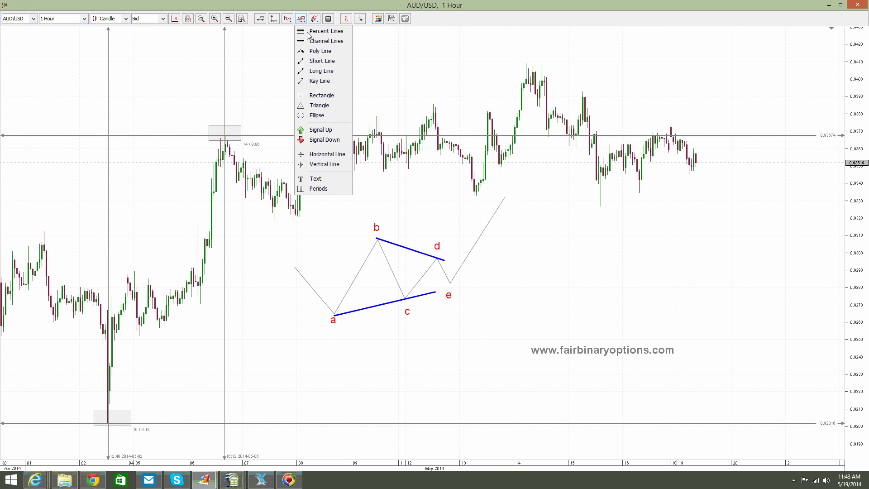
click(320, 52)
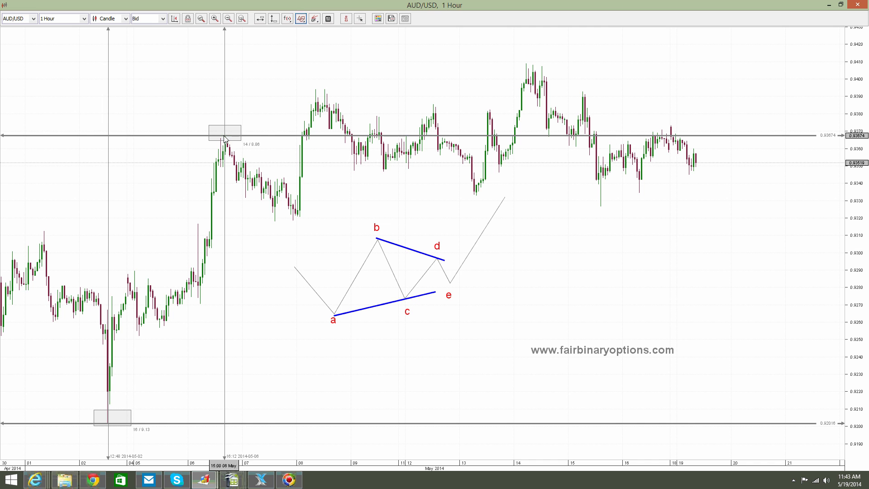
mouse_move(225, 138)
mouse_down()
mouse_move(260, 139)
mouse_move(278, 194)
mouse_move(268, 219)
mouse_move(295, 219)
mouse_move(275, 223)
mouse_up()
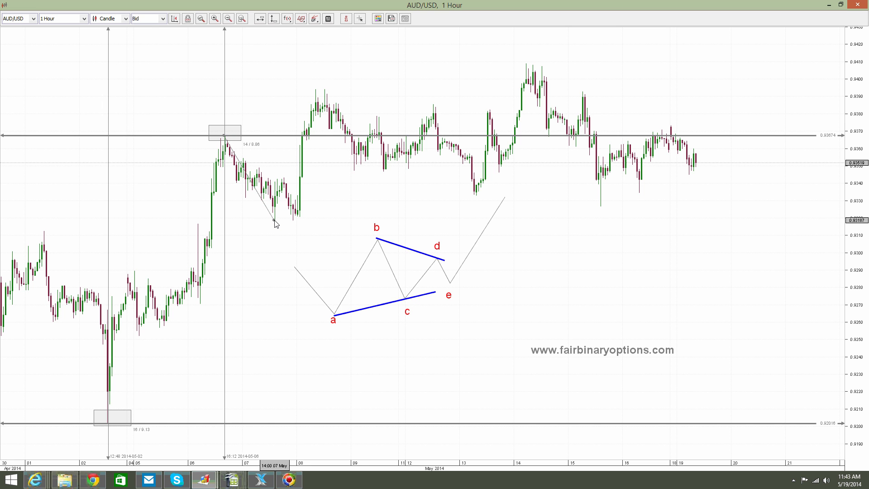
click(274, 221)
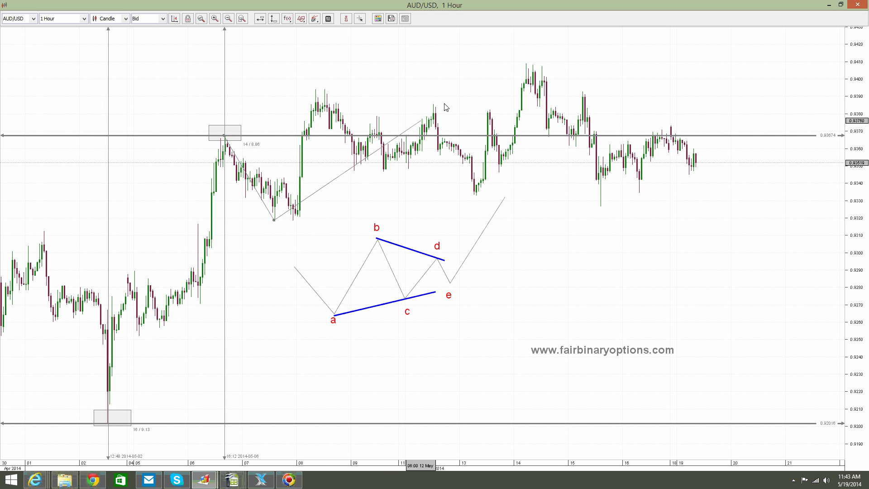
click(525, 64)
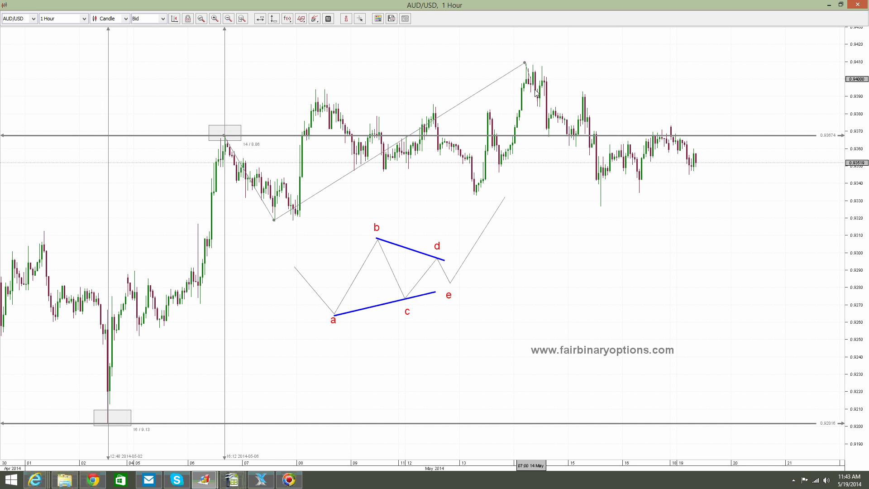
click(600, 204)
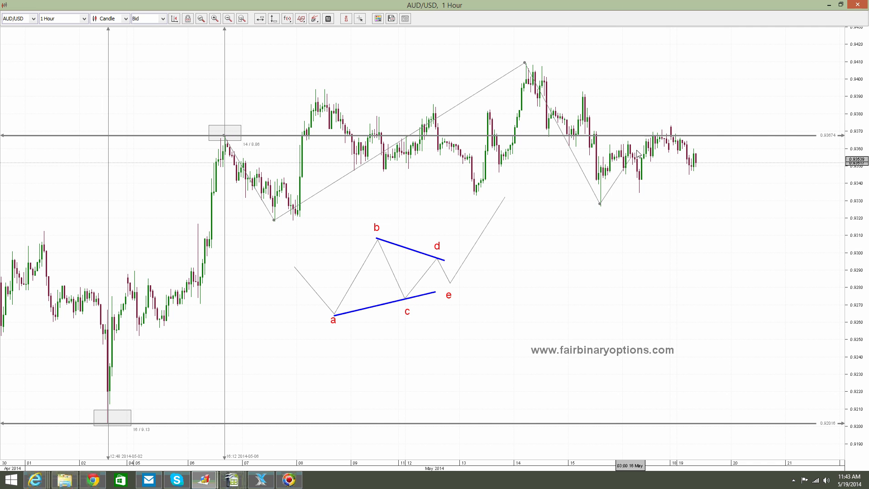
click(671, 126)
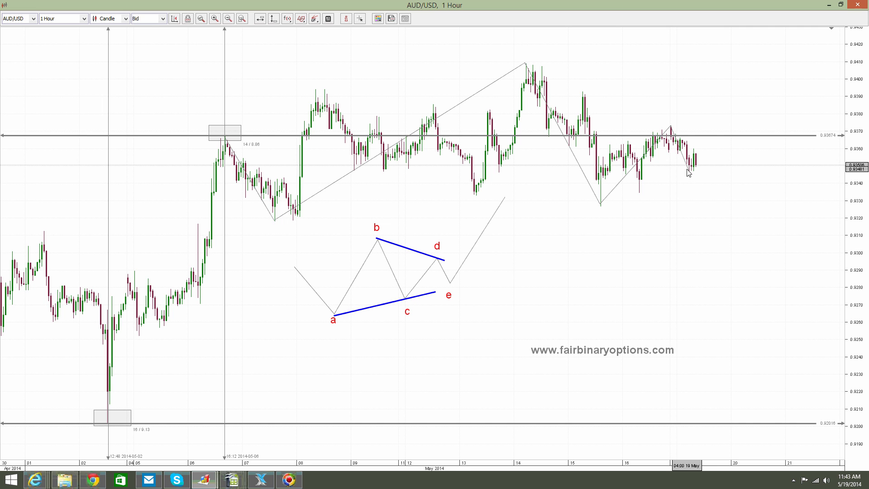
click(690, 174)
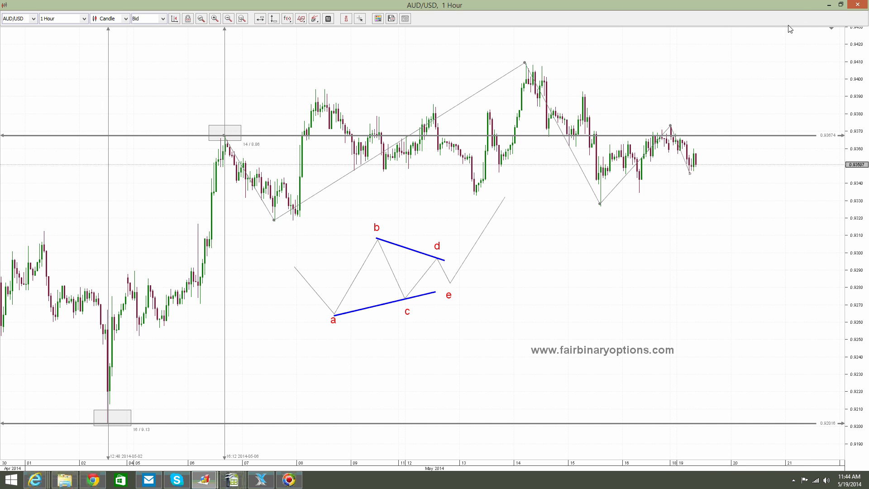
Clone the a, b and c labels onto the 07 May low, 14 May peak and 15 May low.
right_click(334, 322)
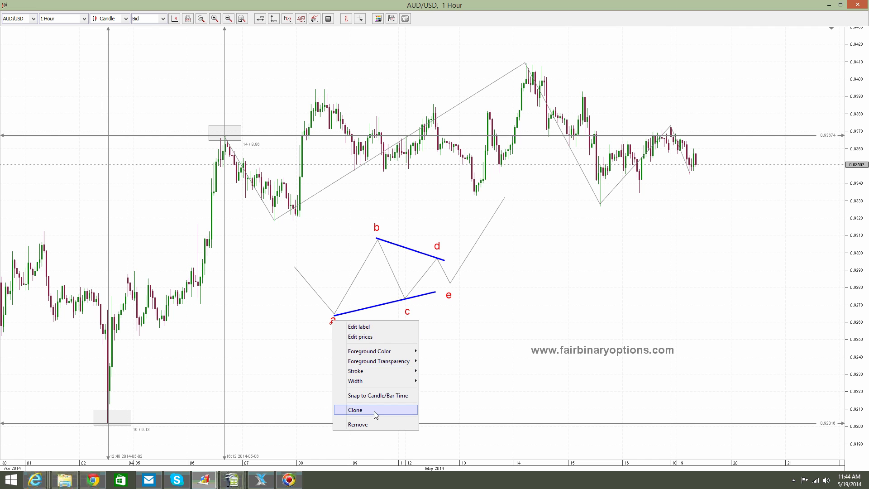
click(349, 410)
drag(334, 326, 276, 235)
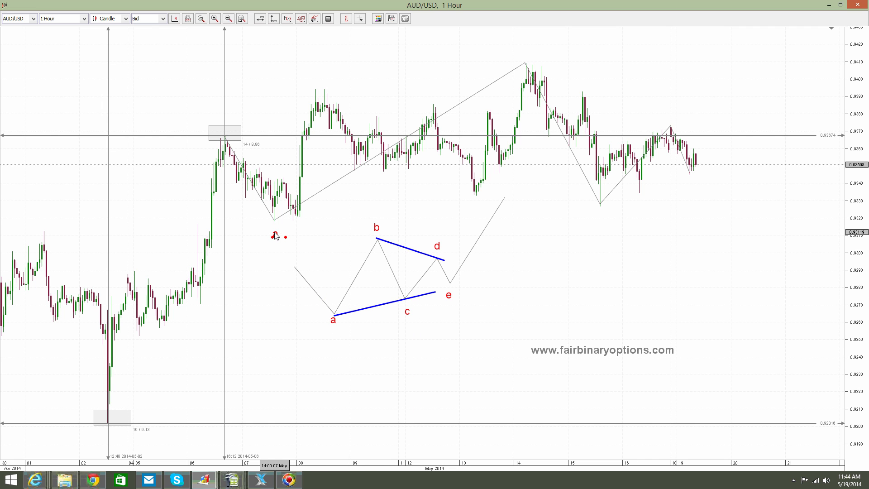
right_click(376, 225)
click(408, 318)
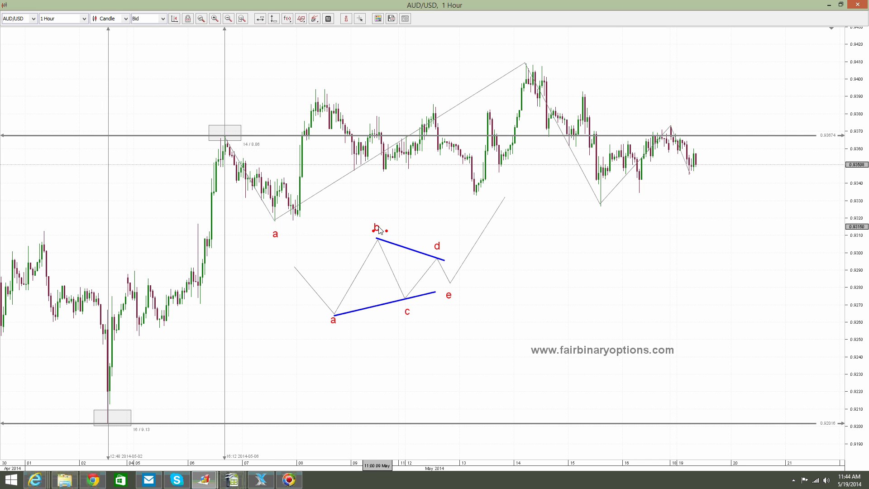
mouse_move(378, 228)
mouse_down()
mouse_move(502, 72)
mouse_move(529, 52)
mouse_up()
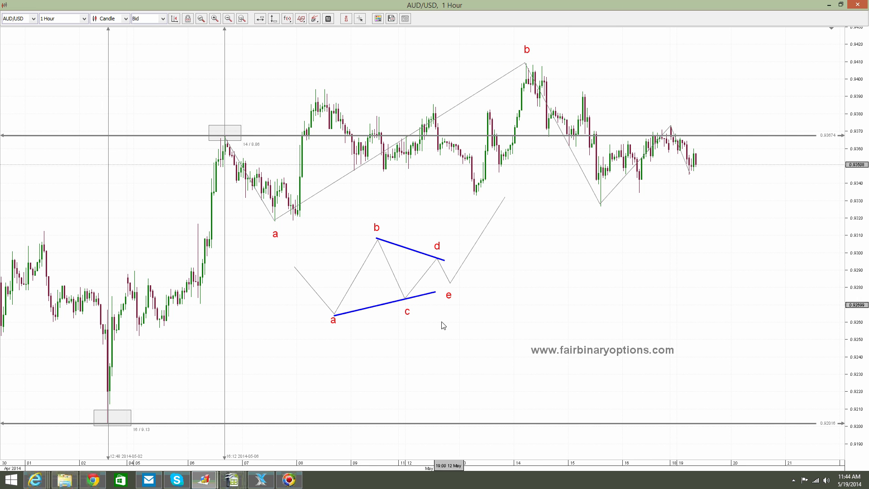
right_click(407, 312)
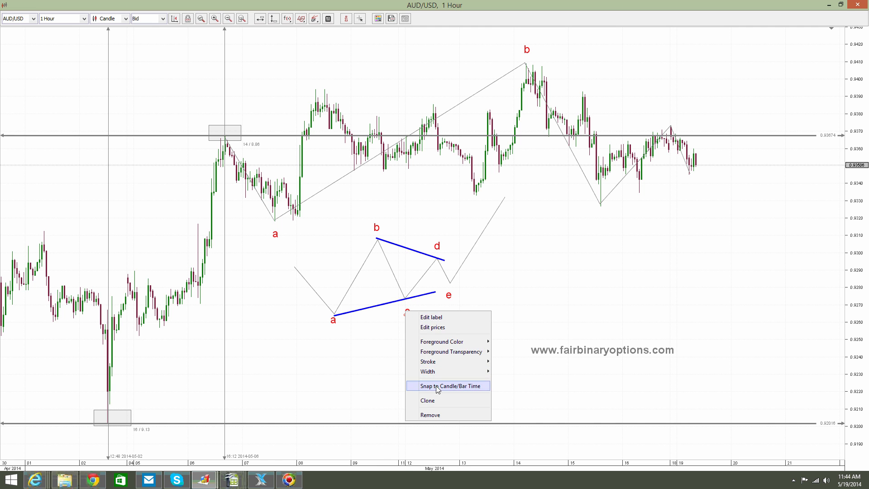
click(428, 400)
drag(407, 312, 601, 221)
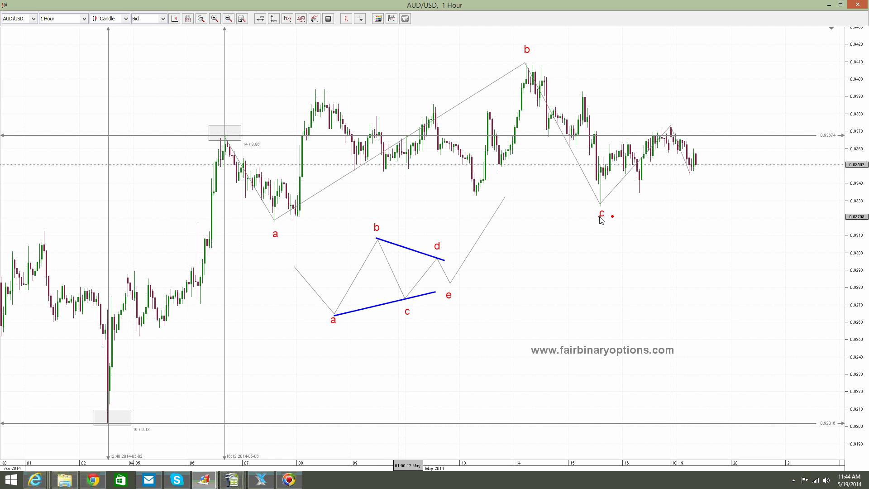
Clone the d and e labels onto the 18 May peak and the latest low.
right_click(438, 246)
click(458, 334)
drag(437, 246, 672, 113)
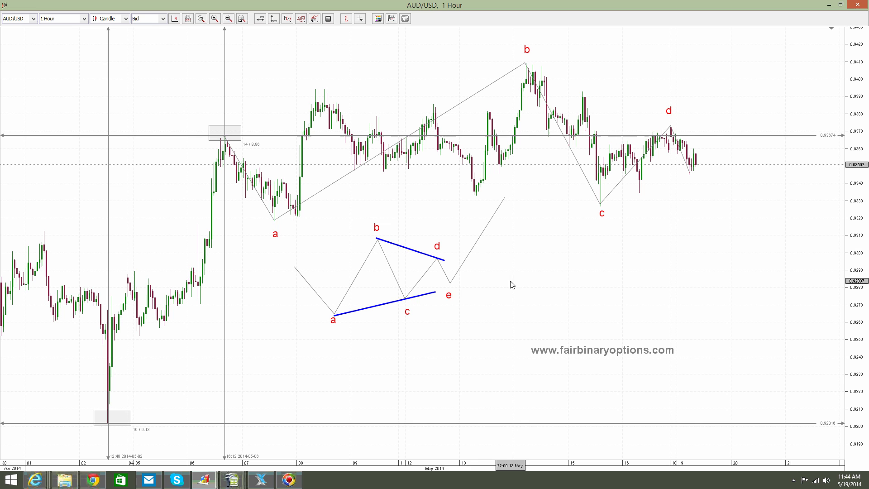
right_click(448, 295)
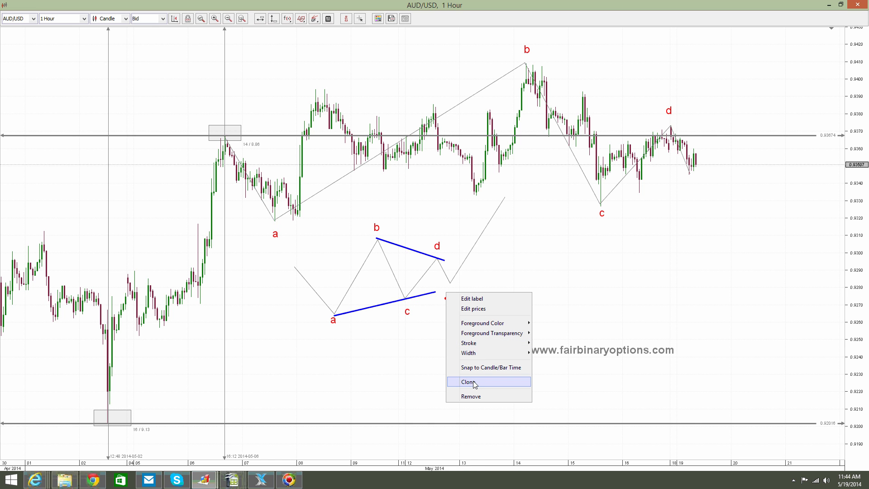
click(473, 383)
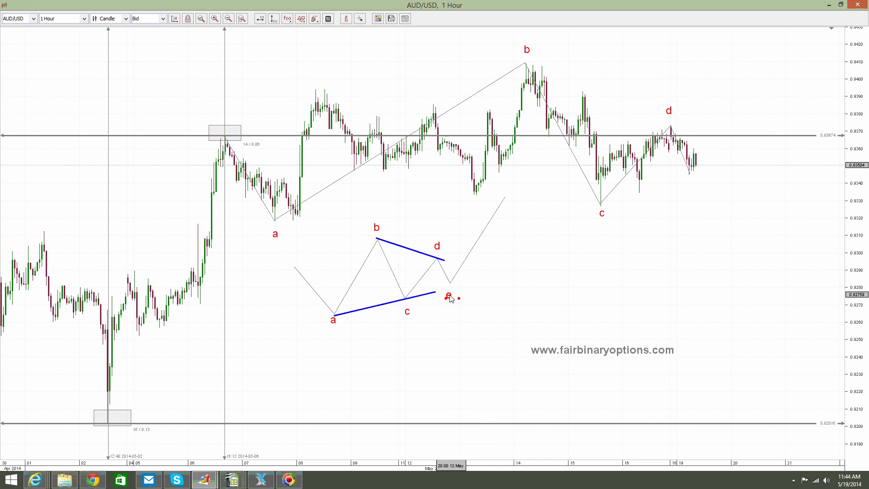
mouse_move(450, 295)
mouse_down()
mouse_move(519, 244)
mouse_move(693, 187)
mouse_up()
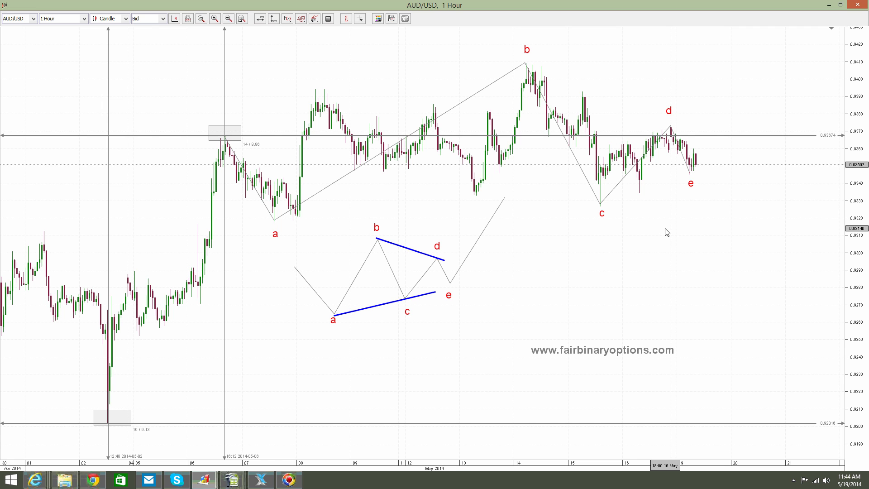
Copy the a–e trendline onto the price a low and extend it past c.
right_click(378, 309)
click(435, 396)
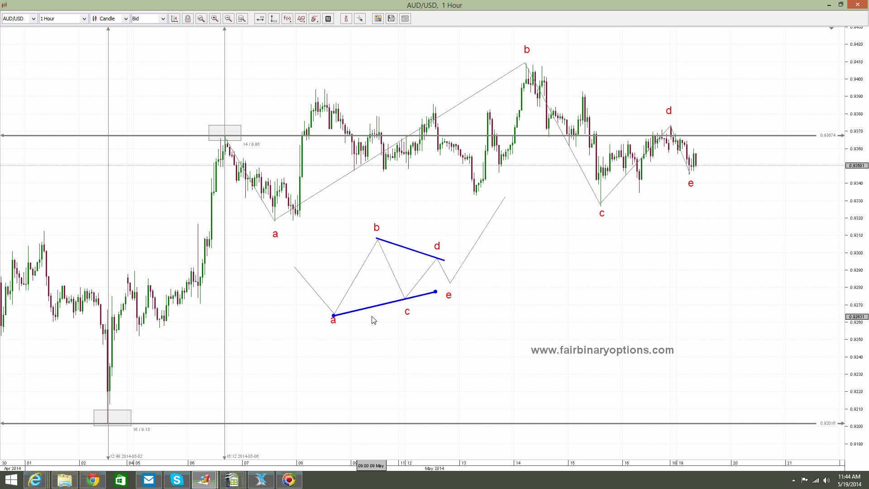
mouse_move(376, 309)
mouse_down()
mouse_move(358, 224)
mouse_move(318, 215)
mouse_up()
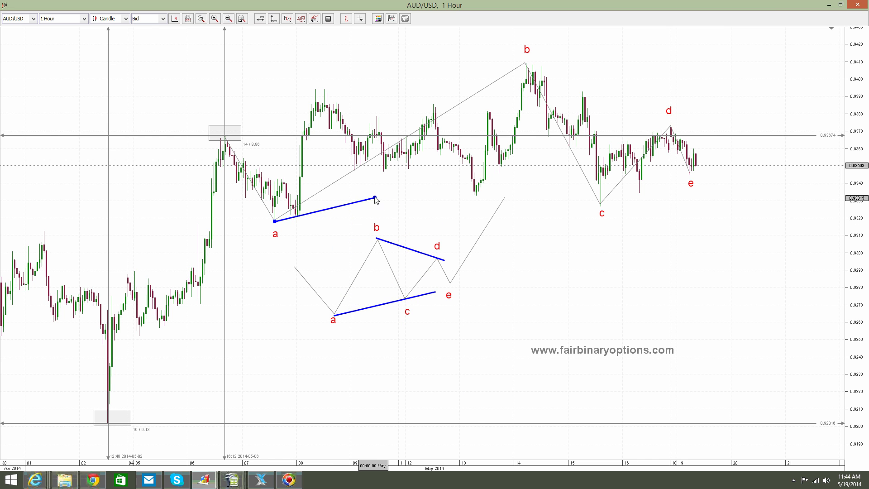
drag(380, 197, 713, 200)
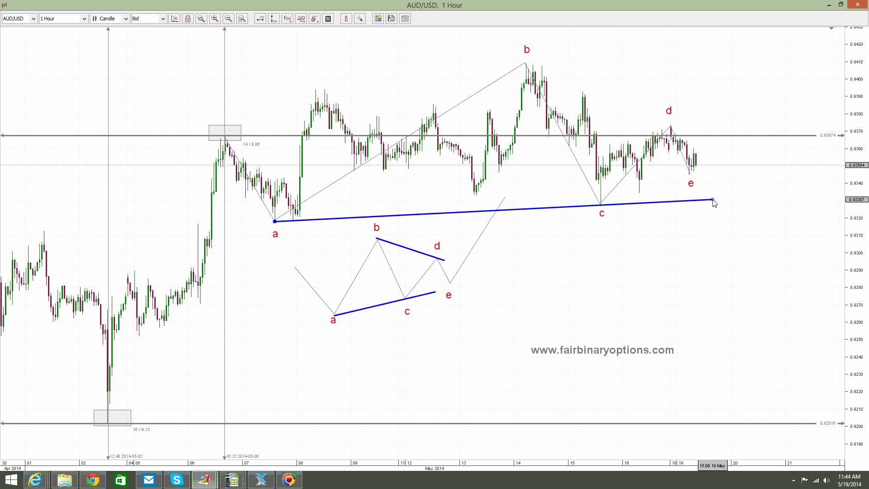
Copy the b–d trendline onto the price highs, anchoring its left end on the b peak.
right_click(413, 249)
click(455, 336)
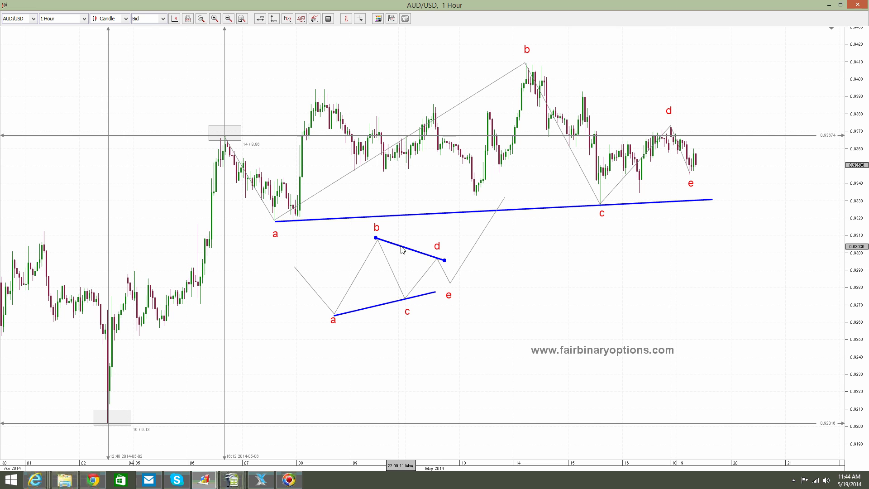
mouse_move(447, 185)
mouse_down()
mouse_move(552, 73)
mouse_move(595, 88)
mouse_move(677, 140)
mouse_move(713, 145)
mouse_up()
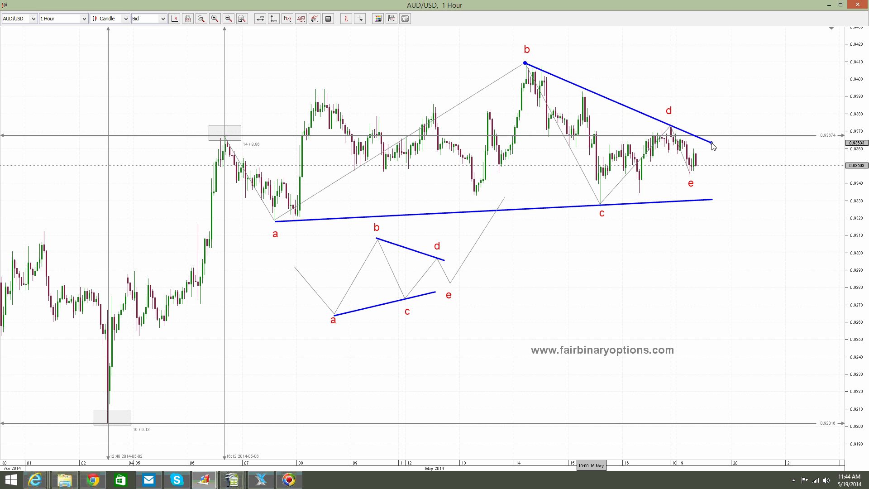
drag(526, 65, 543, 57)
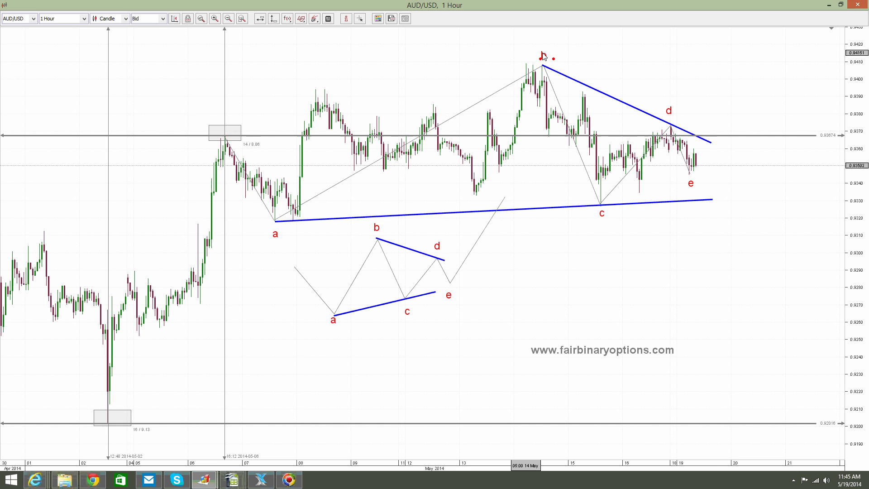
Clone the grey target box and drop the copy on the horizontal line right of the latest candles.
right_click(236, 144)
click(253, 264)
click(758, 148)
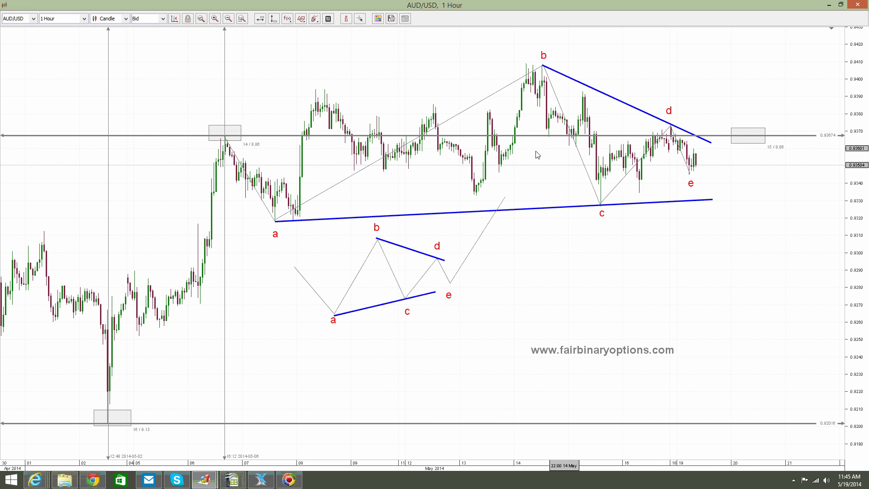
Place three green Signal Up arrows side by side just left of the target box.
click(301, 19)
click(308, 132)
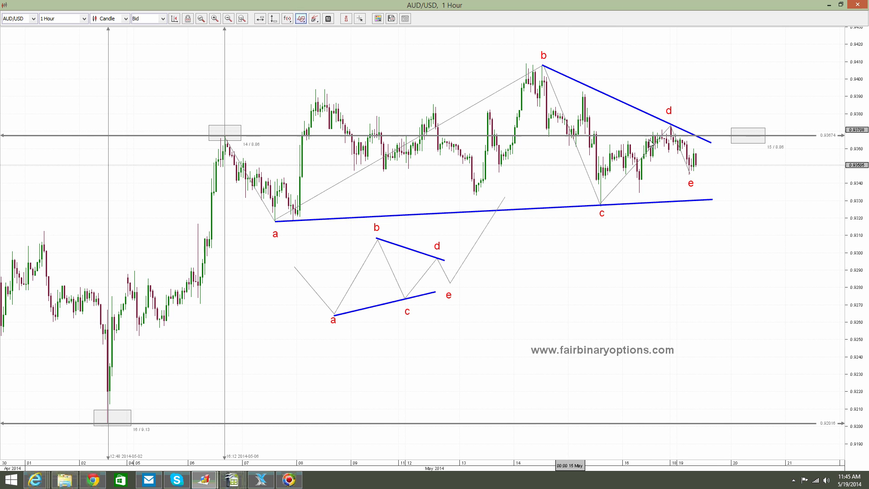
click(715, 134)
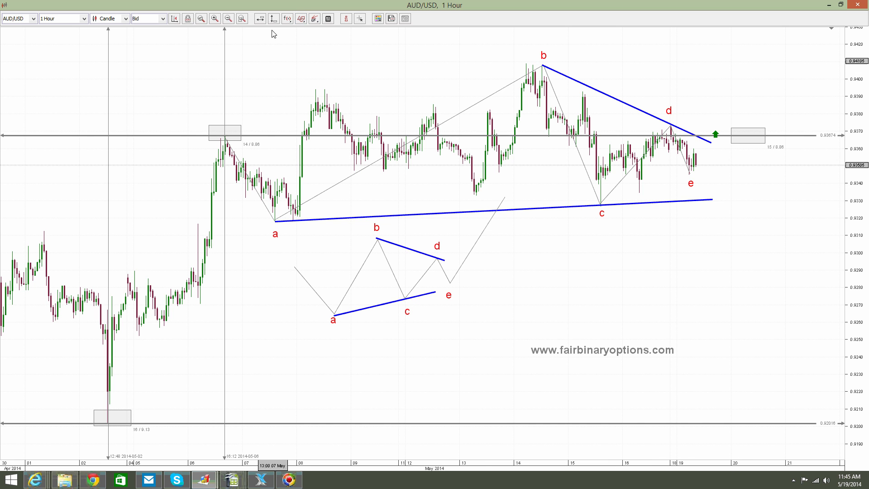
click(301, 19)
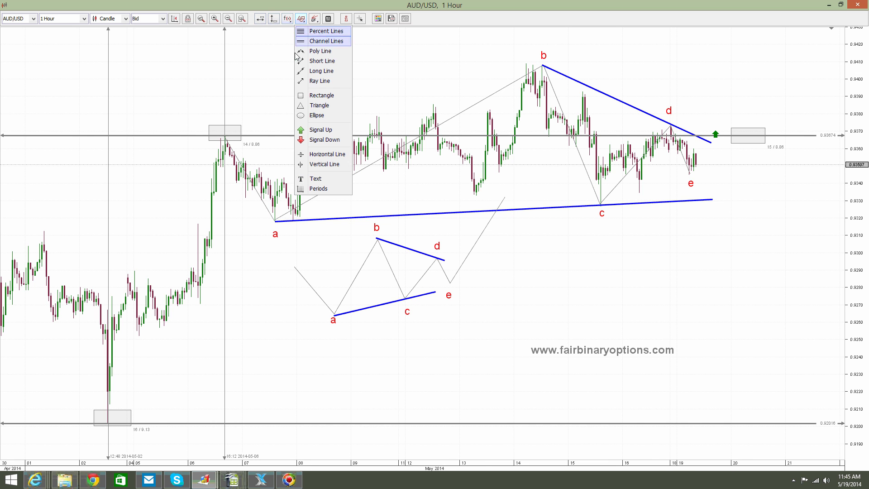
click(317, 130)
click(722, 134)
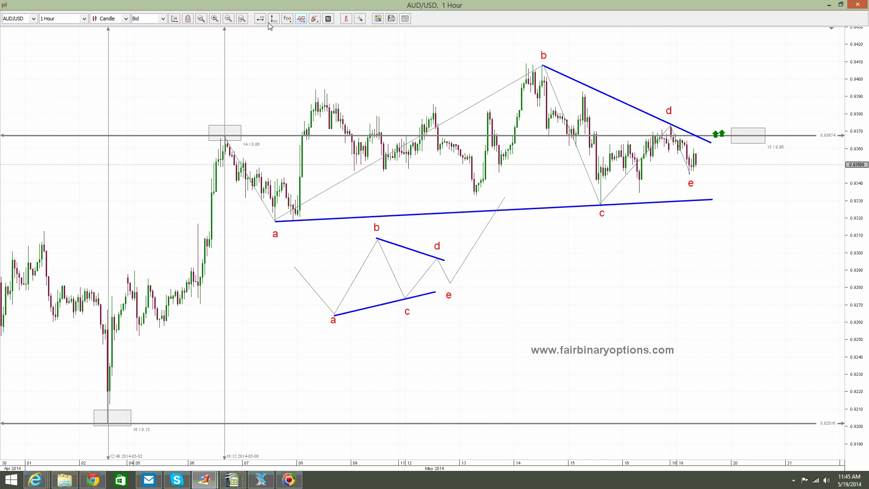
click(301, 18)
click(317, 132)
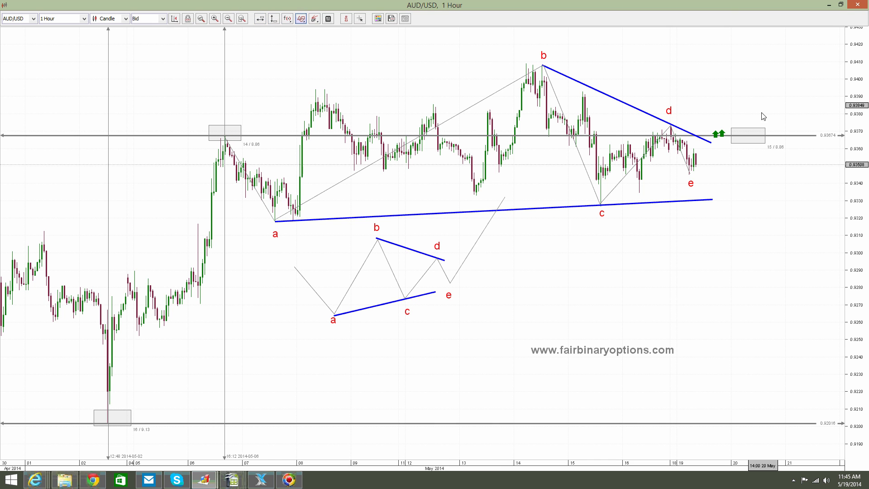
click(729, 133)
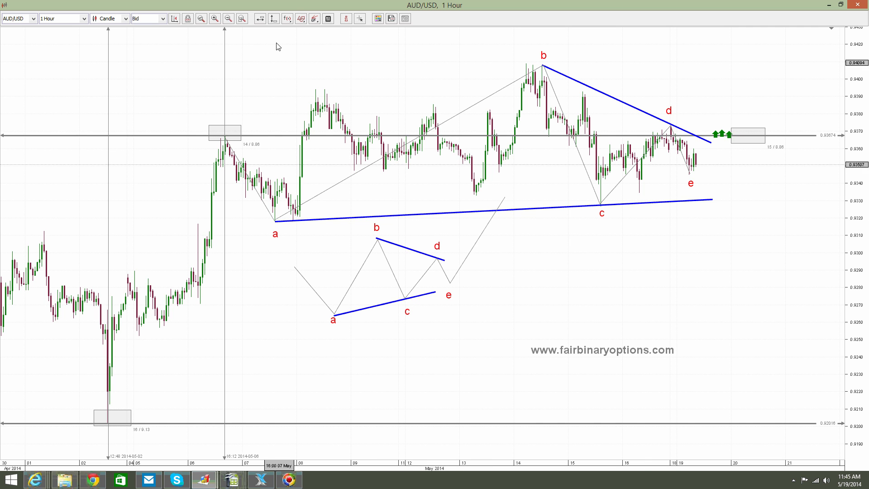
click(301, 18)
click(327, 179)
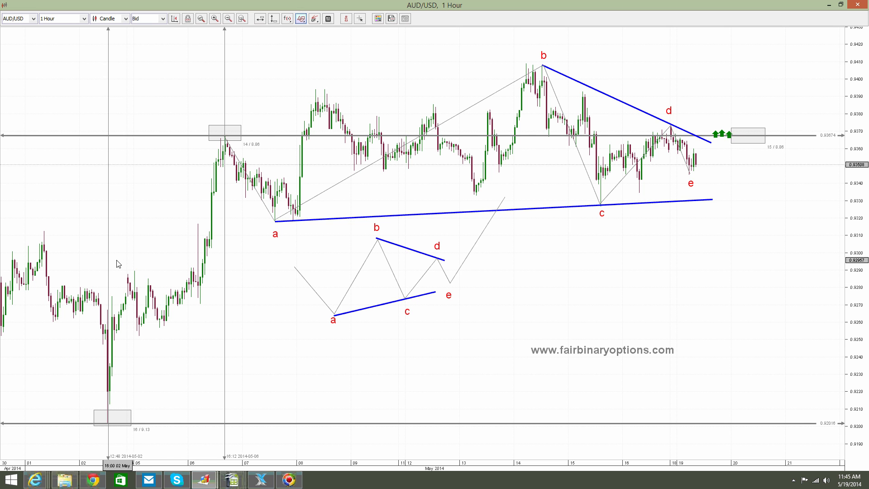
Add a grey text label 'A' at font size 24 on an earlier swing point.
click(327, 267)
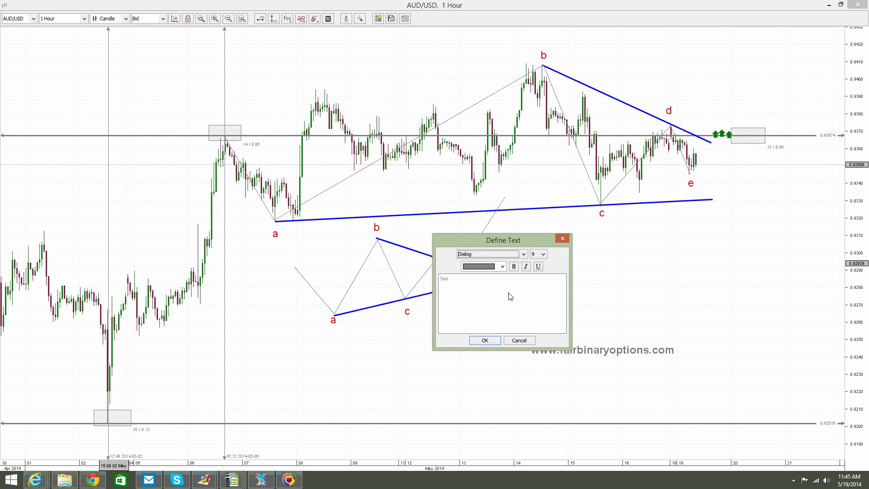
click(539, 256)
click(544, 313)
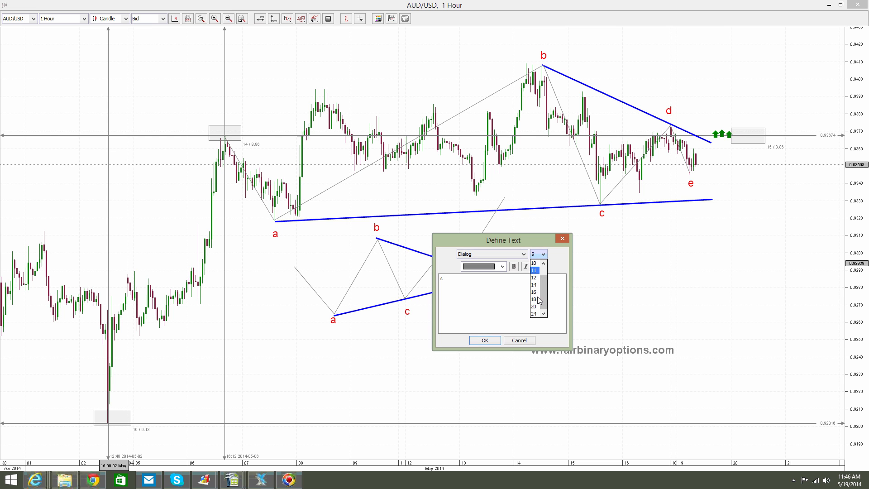
click(534, 314)
click(497, 341)
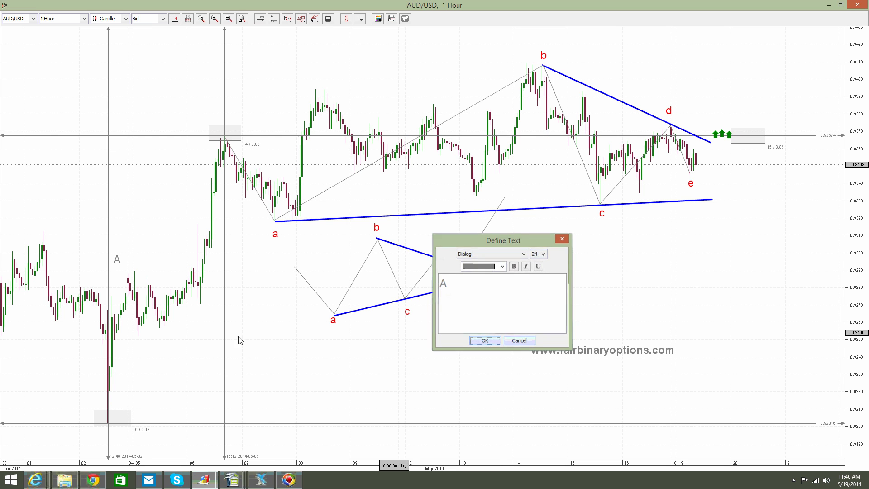
Clone the A label twice and edit the copies to read 'B' and 'C'.
right_click(117, 261)
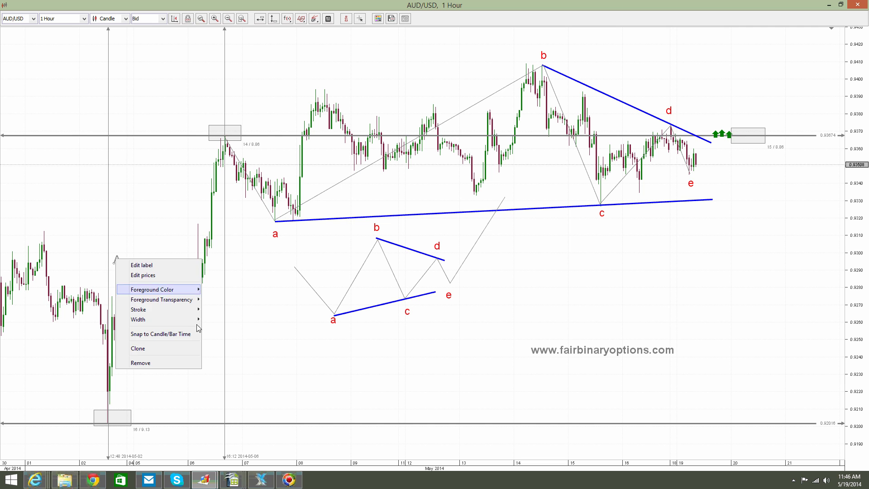
click(166, 349)
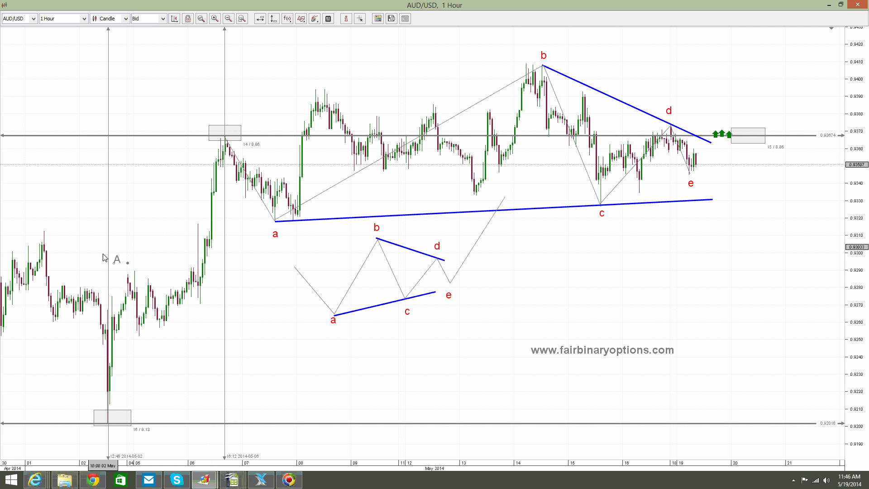
right_click(200, 316)
click(245, 322)
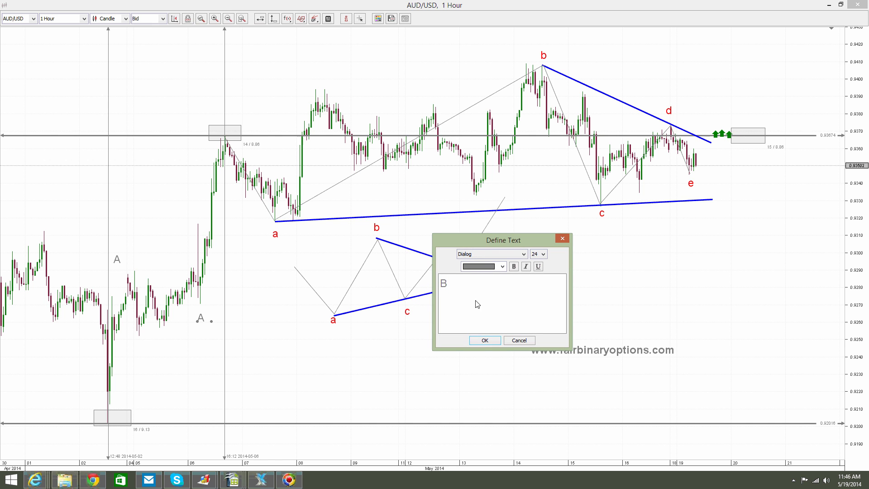
click(484, 341)
right_click(200, 316)
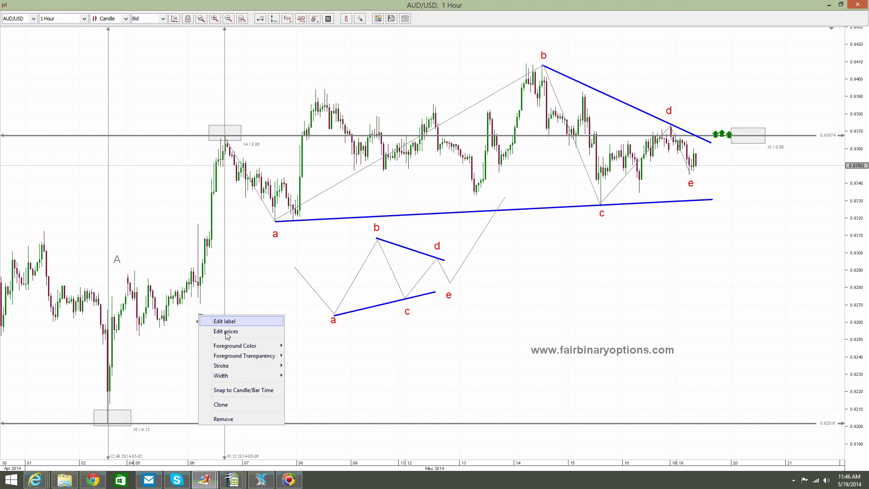
click(254, 406)
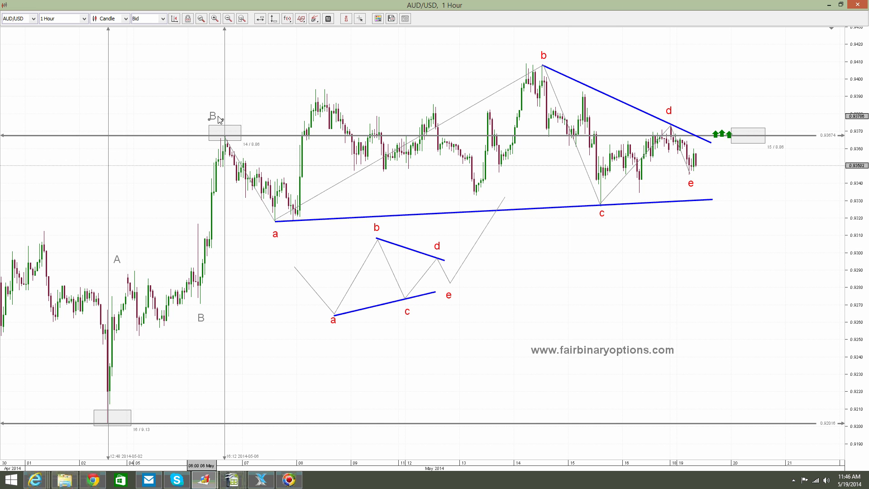
right_click(218, 116)
click(245, 123)
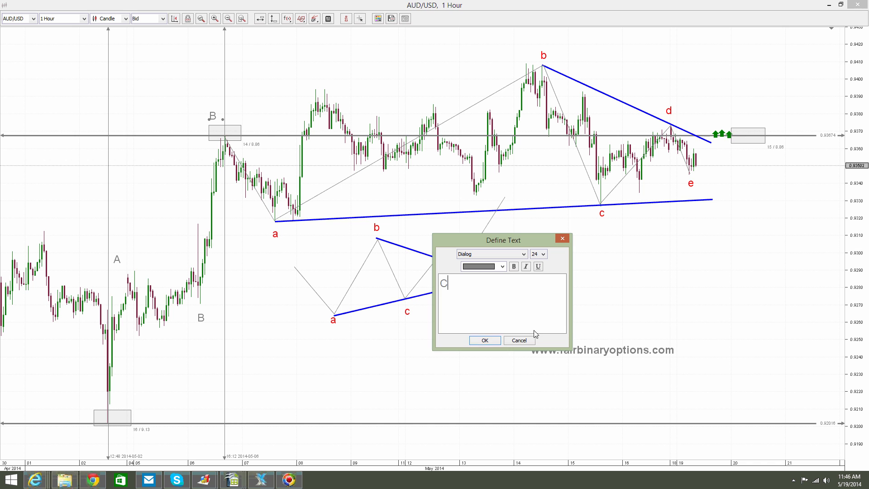
click(485, 340)
Clone the C label, move it to the lower trendline's right end, and change it to 'X'.
right_click(214, 120)
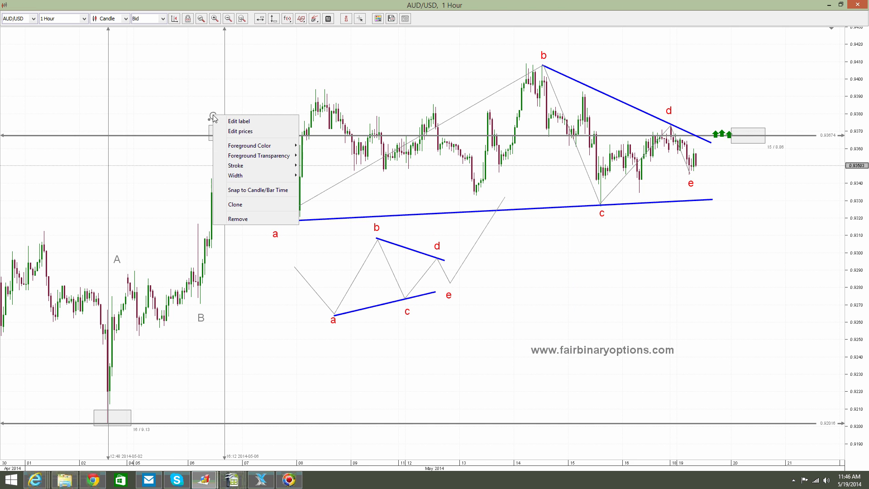
click(211, 123)
drag(211, 123, 708, 193)
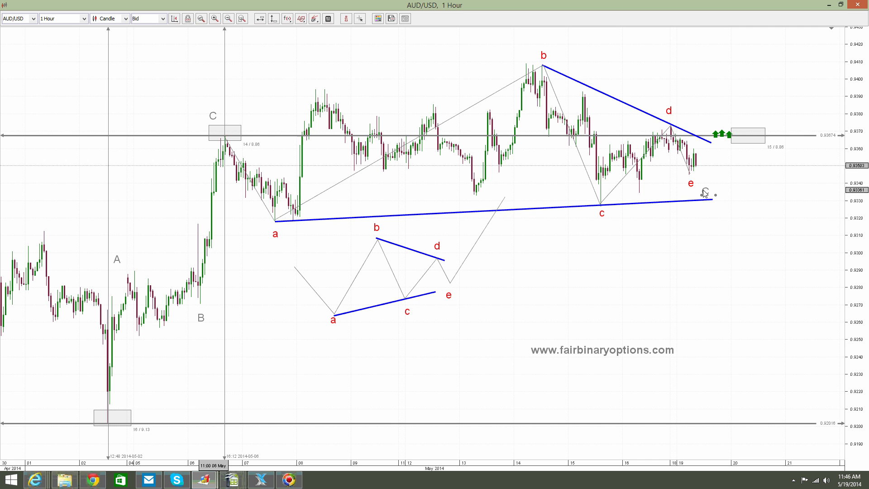
right_click(708, 190)
click(722, 194)
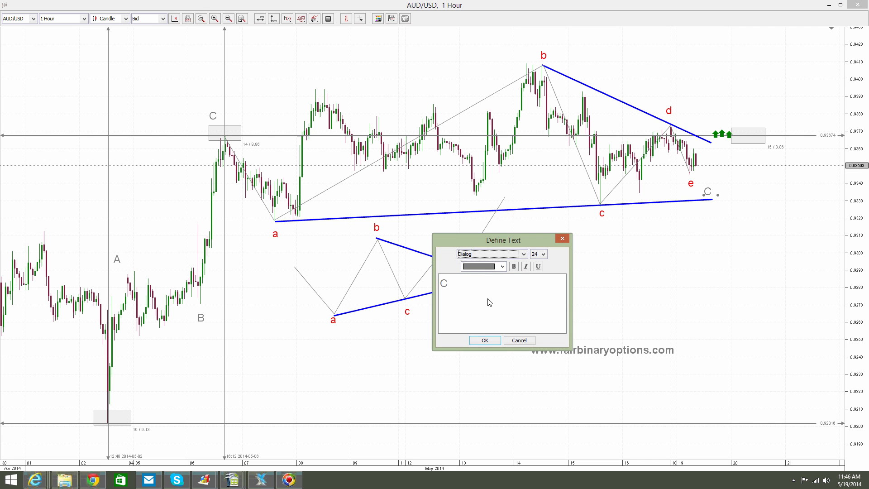
double_click(443, 283)
text(X)
click(483, 342)
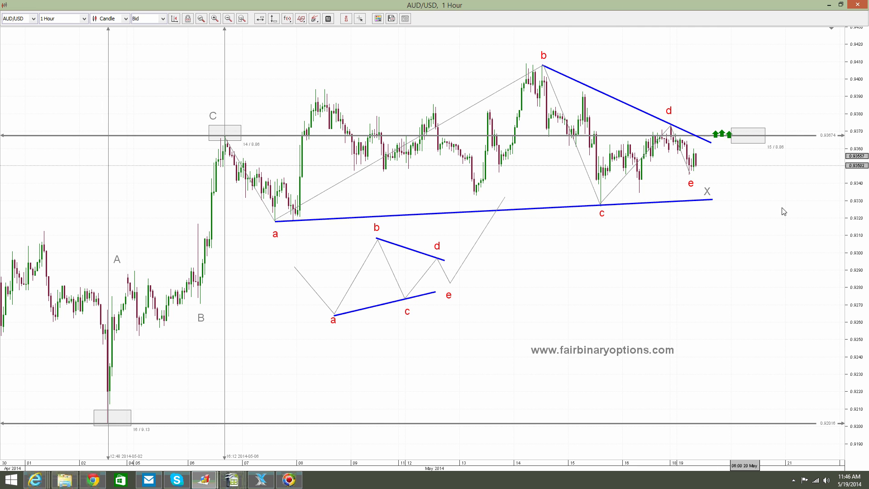
Add a text note near the apex reading 'buying call options with end of week expiration'.
click(301, 19)
click(339, 177)
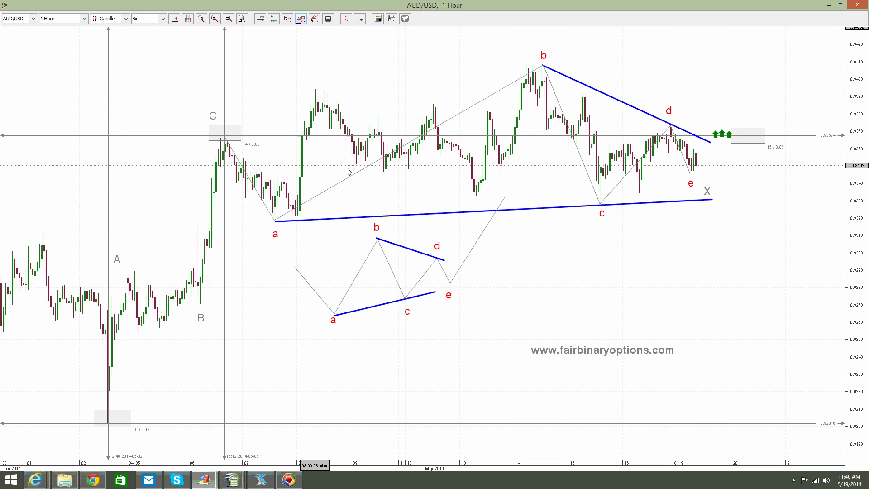
click(697, 130)
click(475, 284)
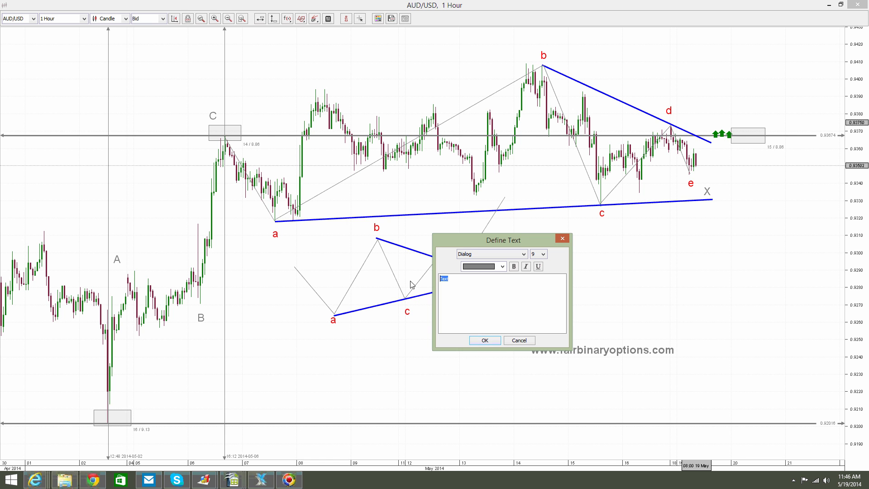
text(buying call options with end of week expiration date)
Make the note size 20 and red, then move it just right of point e.
drag(554, 279, 423, 274)
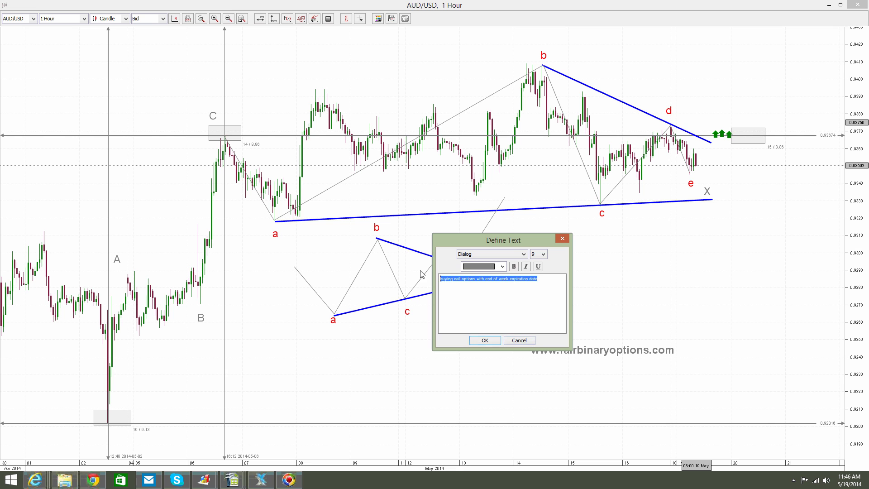
click(543, 253)
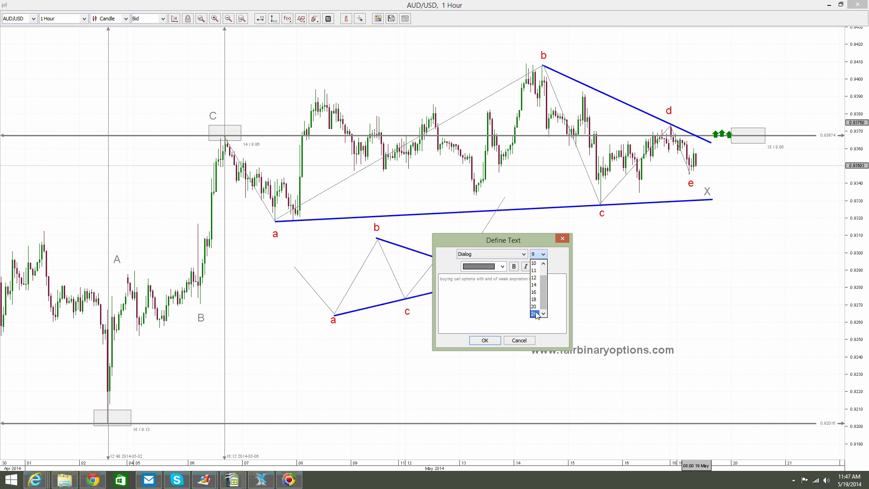
click(534, 314)
triple_click(498, 284)
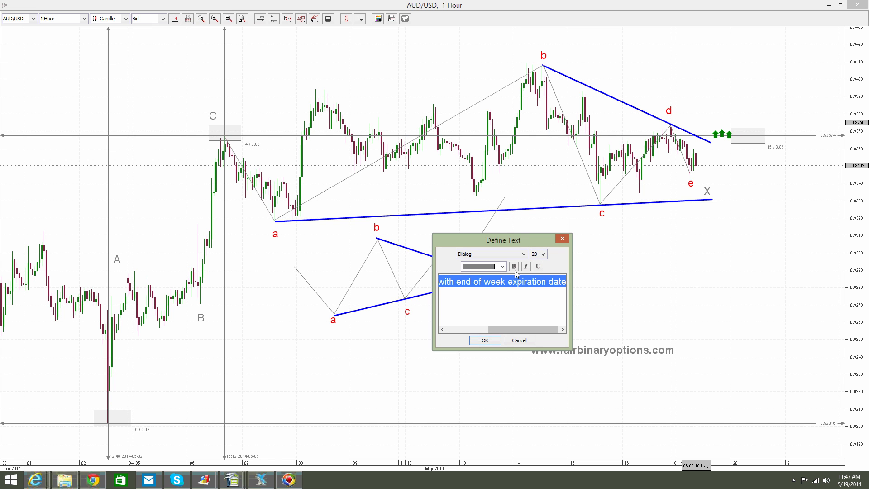
click(503, 267)
click(480, 293)
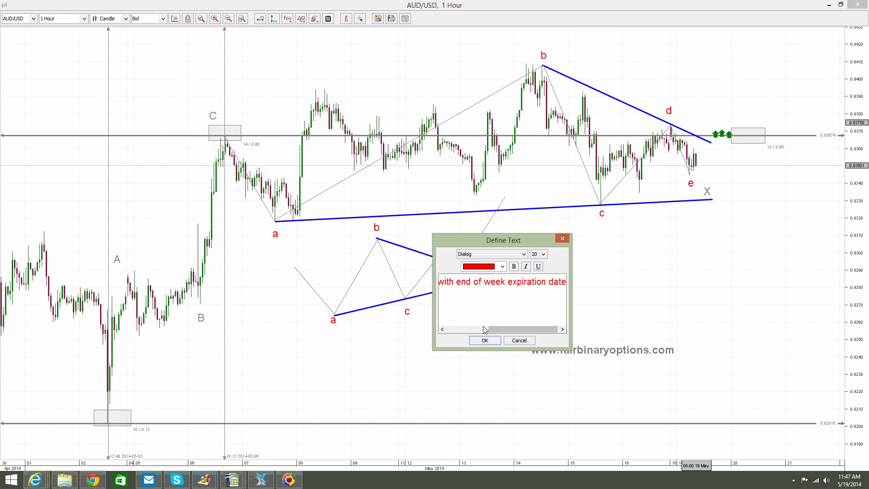
click(484, 340)
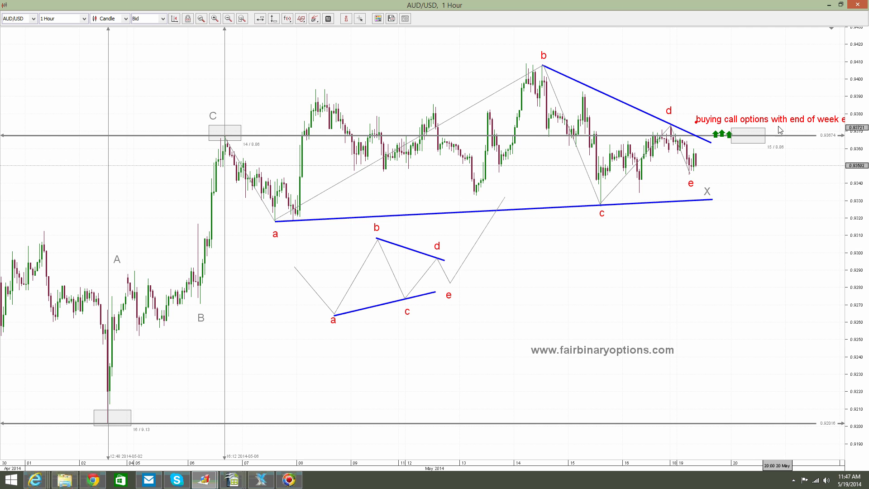
drag(775, 136, 711, 154)
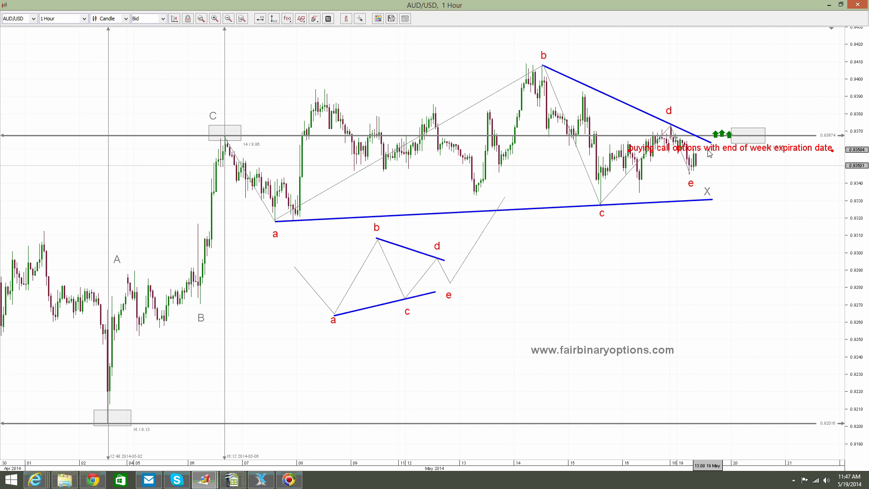